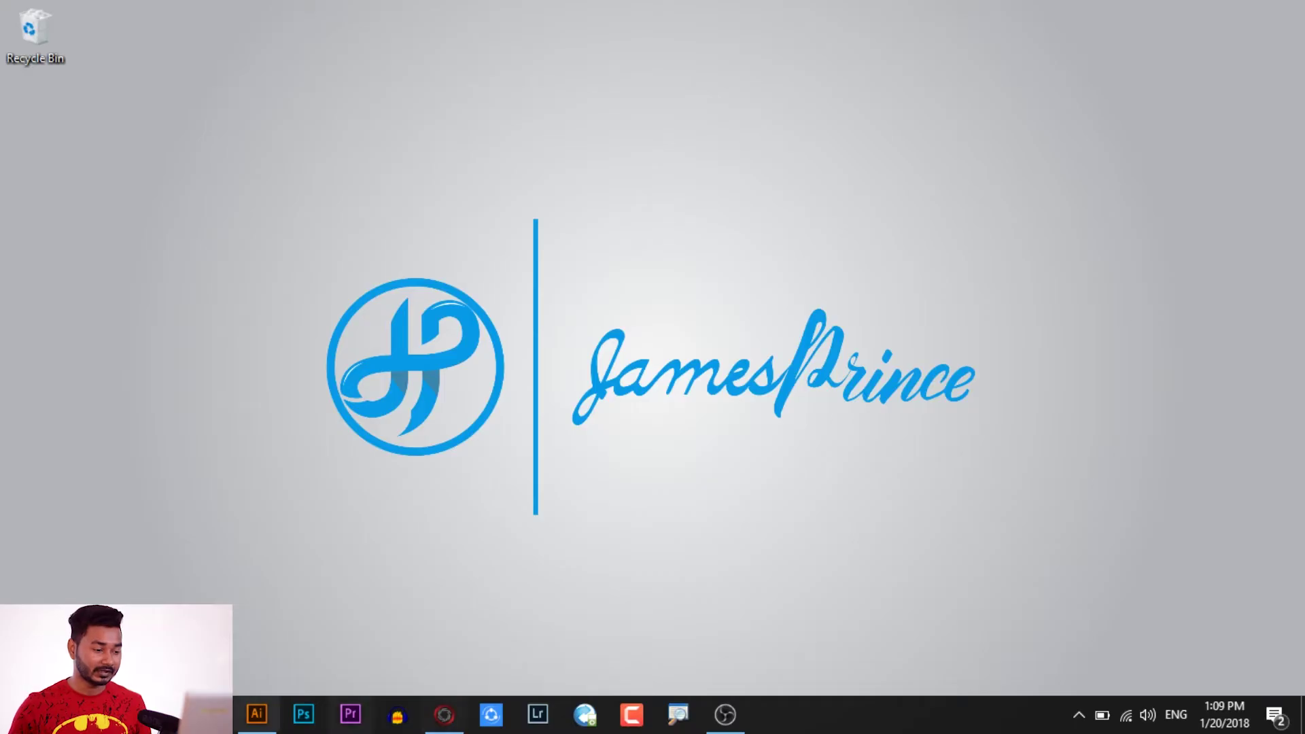
Restore the Illustrator window showing the blank Untitled-1 landscape artboard.
{"action": "left_click", "coordinate": [257, 713]}
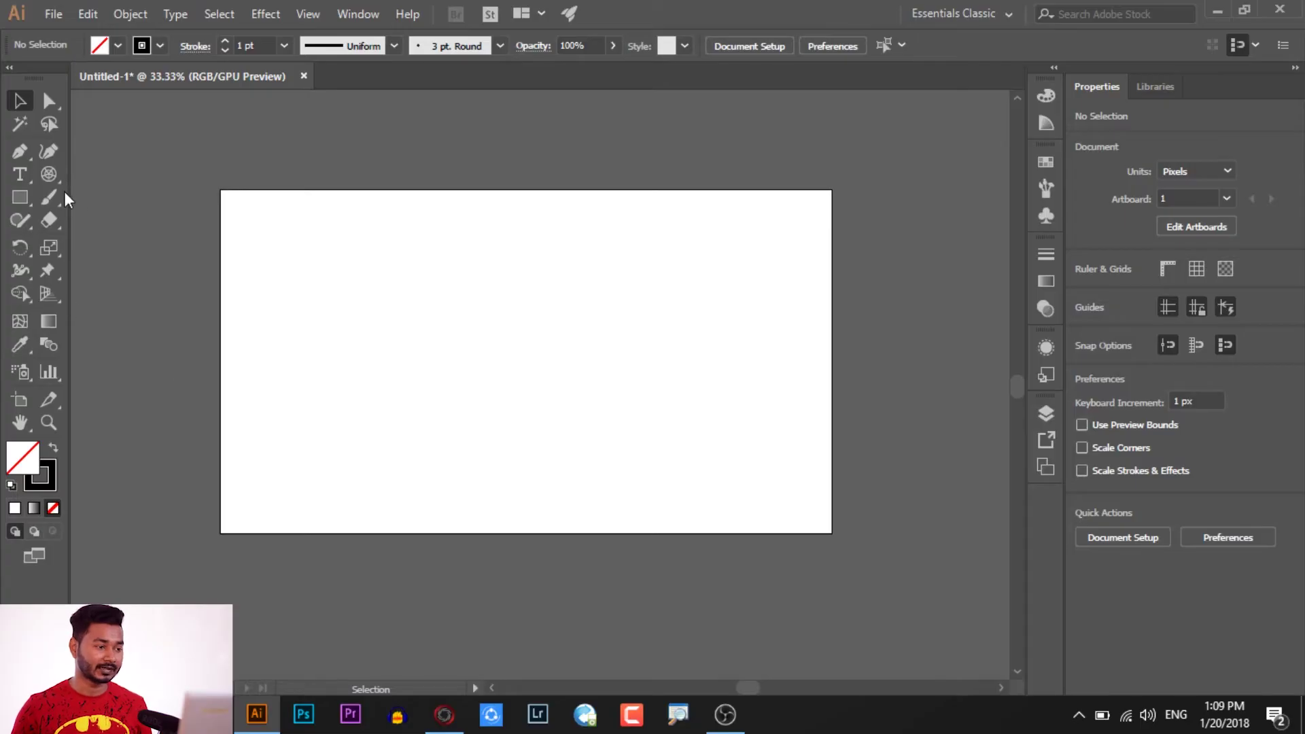
Float the line and grid tools as a panel above the artboard and draw a spiral at upper left.
{"action": "left_click", "coordinate": [49, 174]}
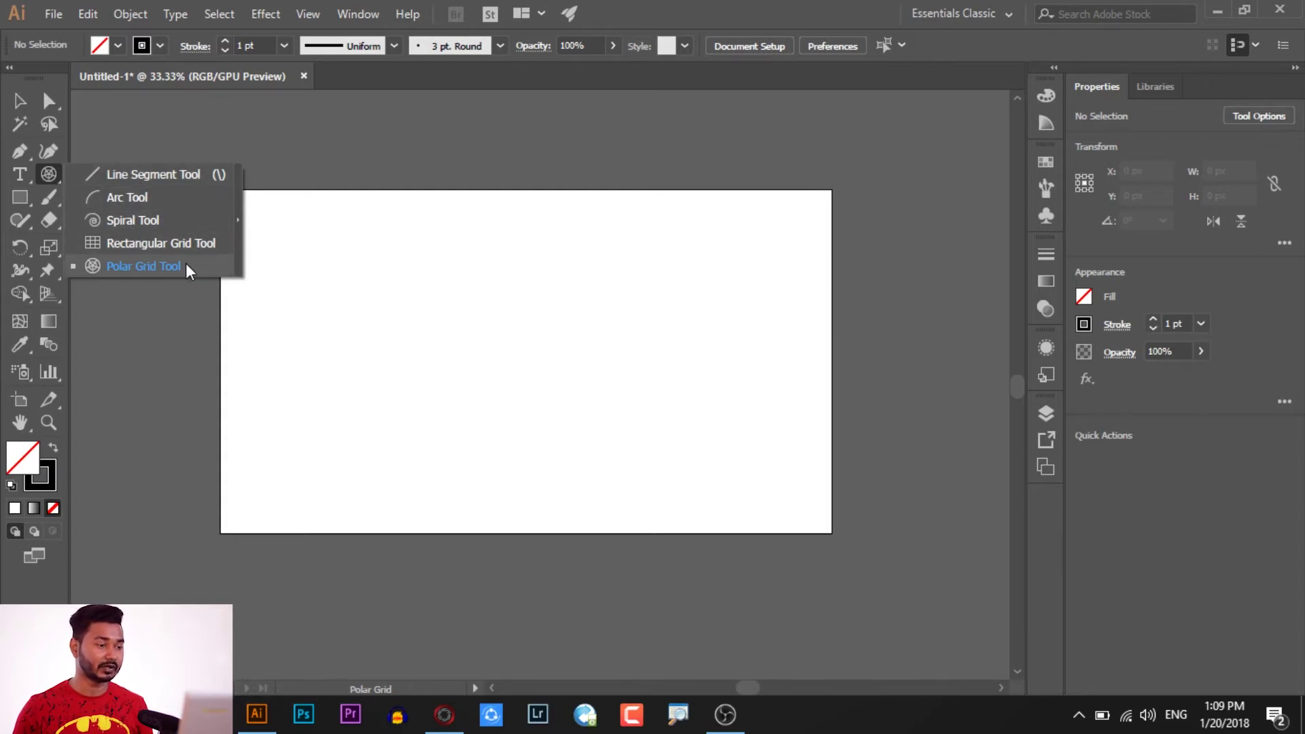
{"action": "left_click", "coordinate": [239, 222]}
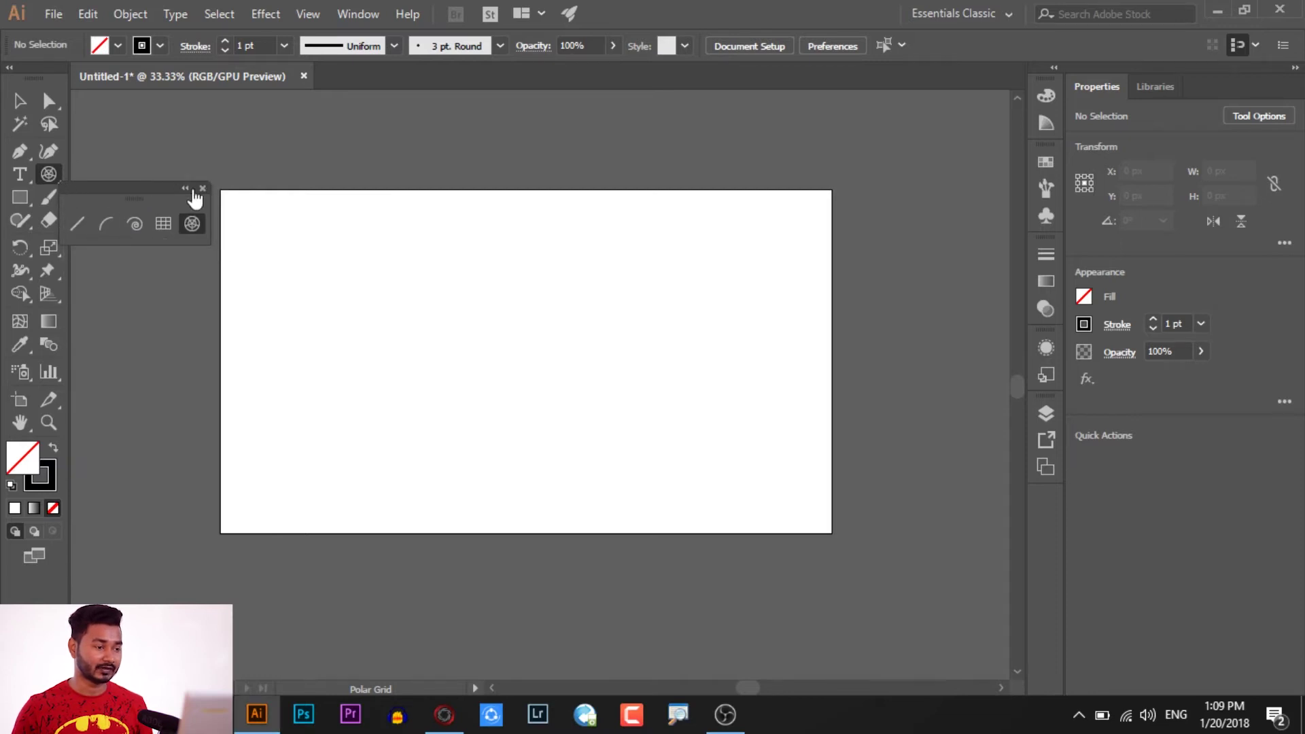
{"action": "left_click", "coordinate": [202, 189]}
{"action": "left_click_drag", "start_coordinate": [57, 178], "coordinate": [237, 220]}
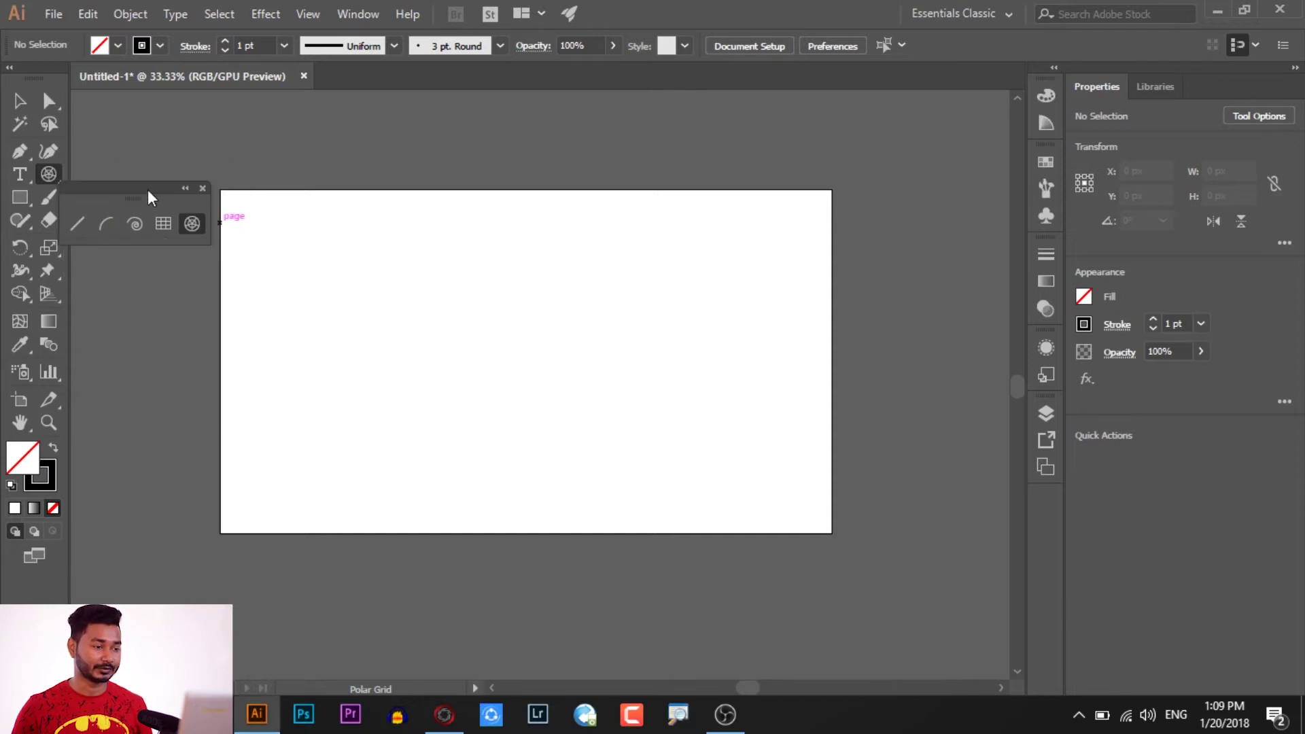
{"action": "left_click_drag", "start_coordinate": [148, 195], "coordinate": [180, 126]}
{"action": "left_click", "coordinate": [165, 153]}
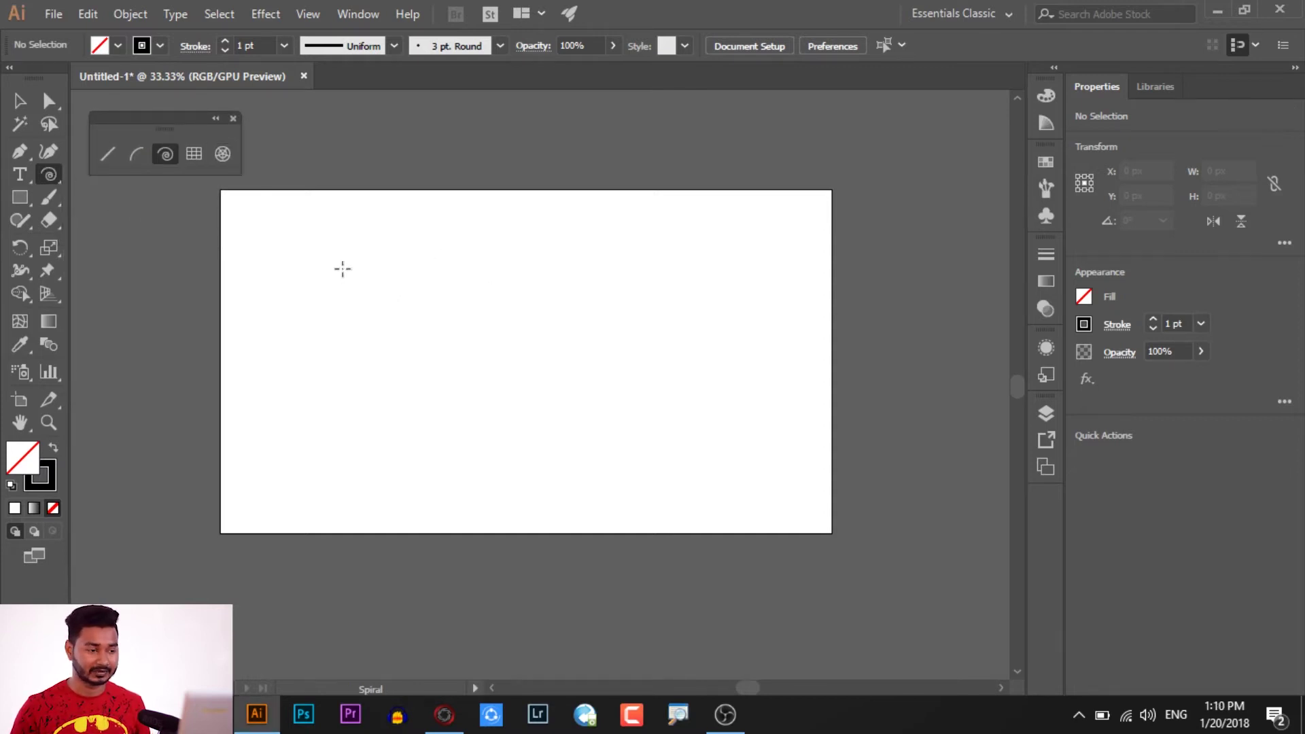
{"action": "left_click_drag", "start_coordinate": [338, 253], "coordinate": [373, 253]}
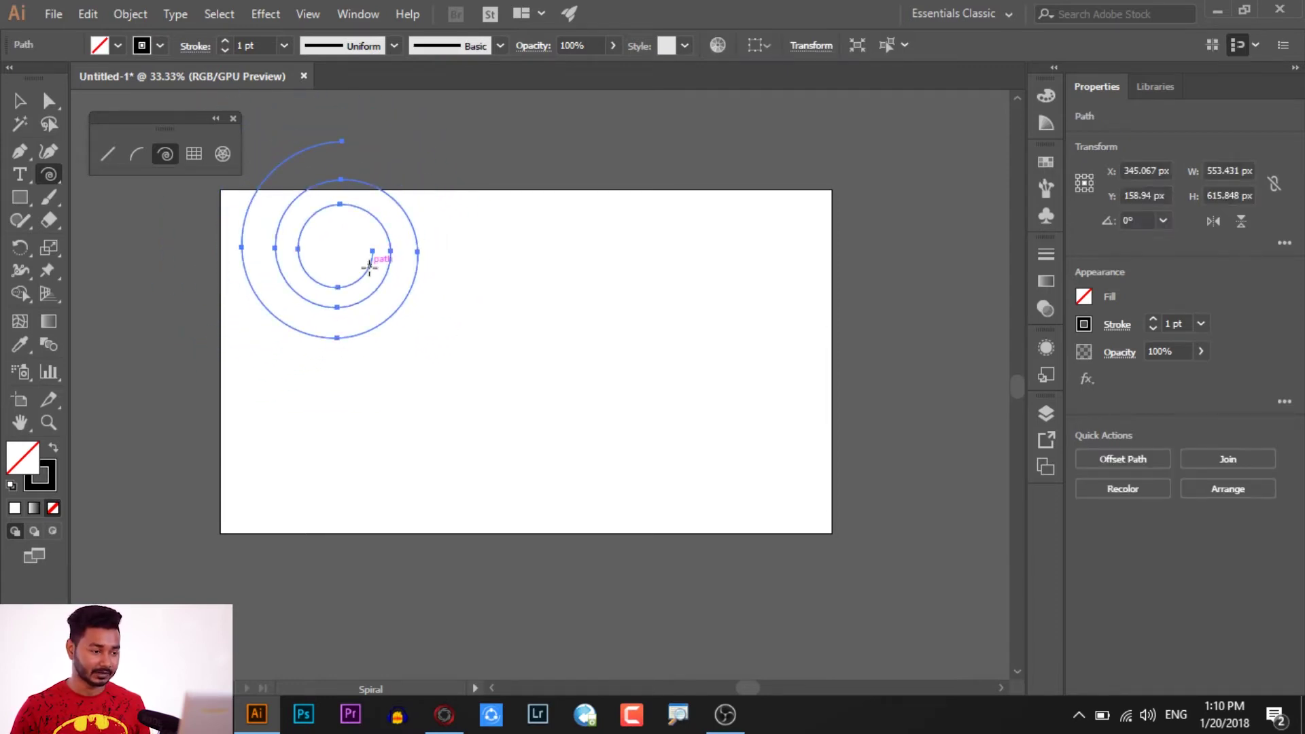
{"action": "left_click", "coordinate": [19, 100]}
{"action": "left_click_drag", "start_coordinate": [303, 234], "coordinate": [435, 355]}
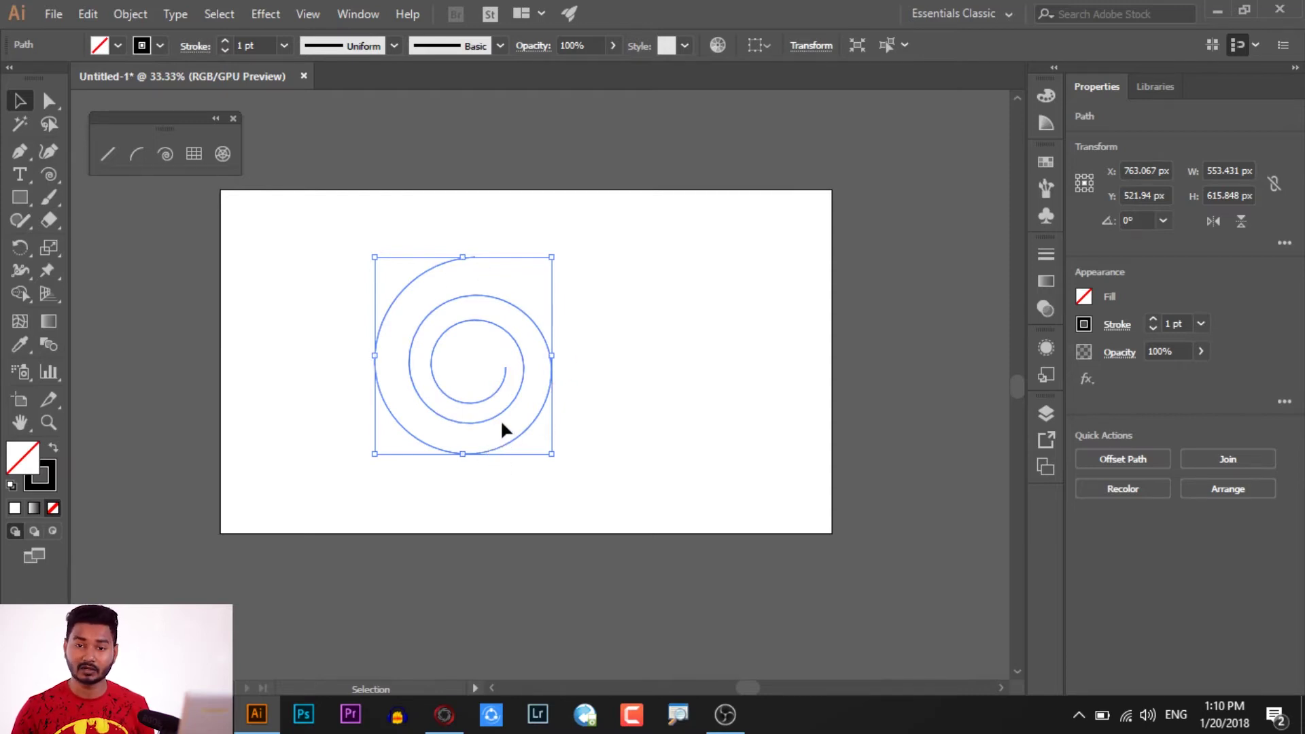
{"action": "key", "text": "Delete"}
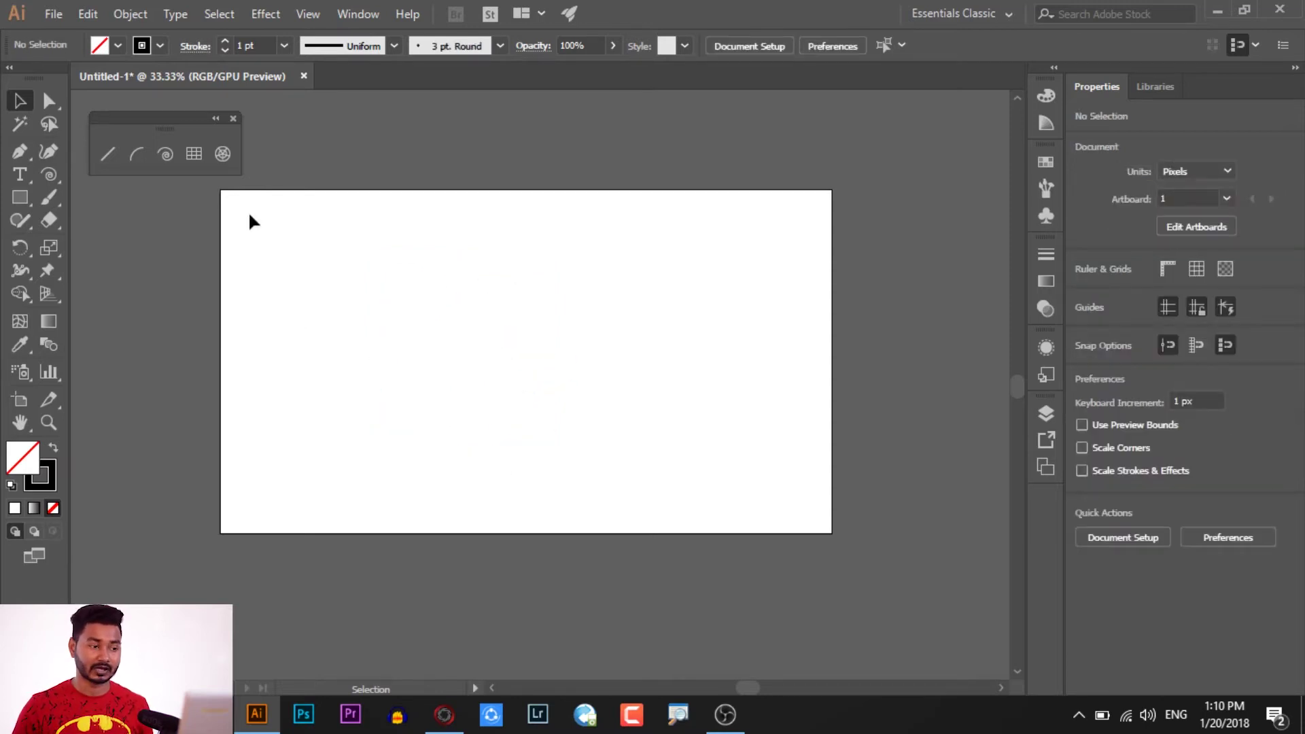
{"action": "left_click", "coordinate": [165, 154]}
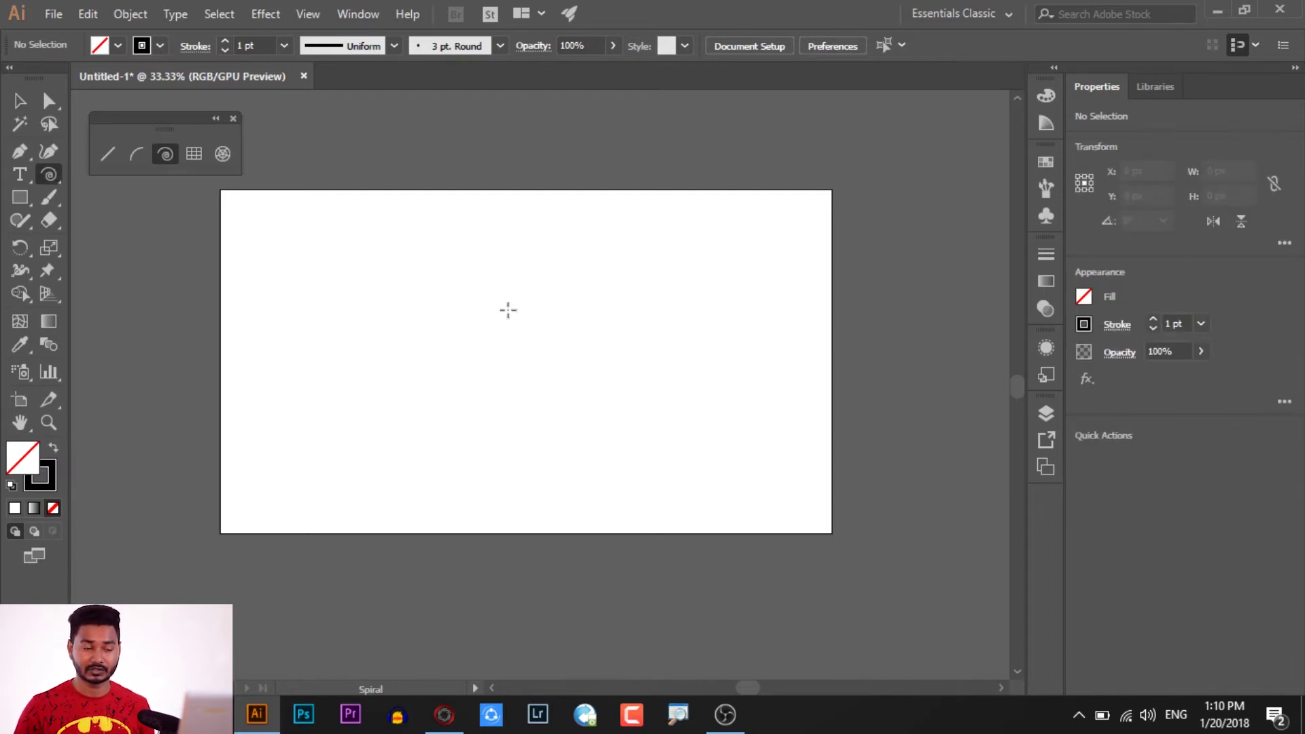
{"action": "left_click", "coordinate": [502, 312]}
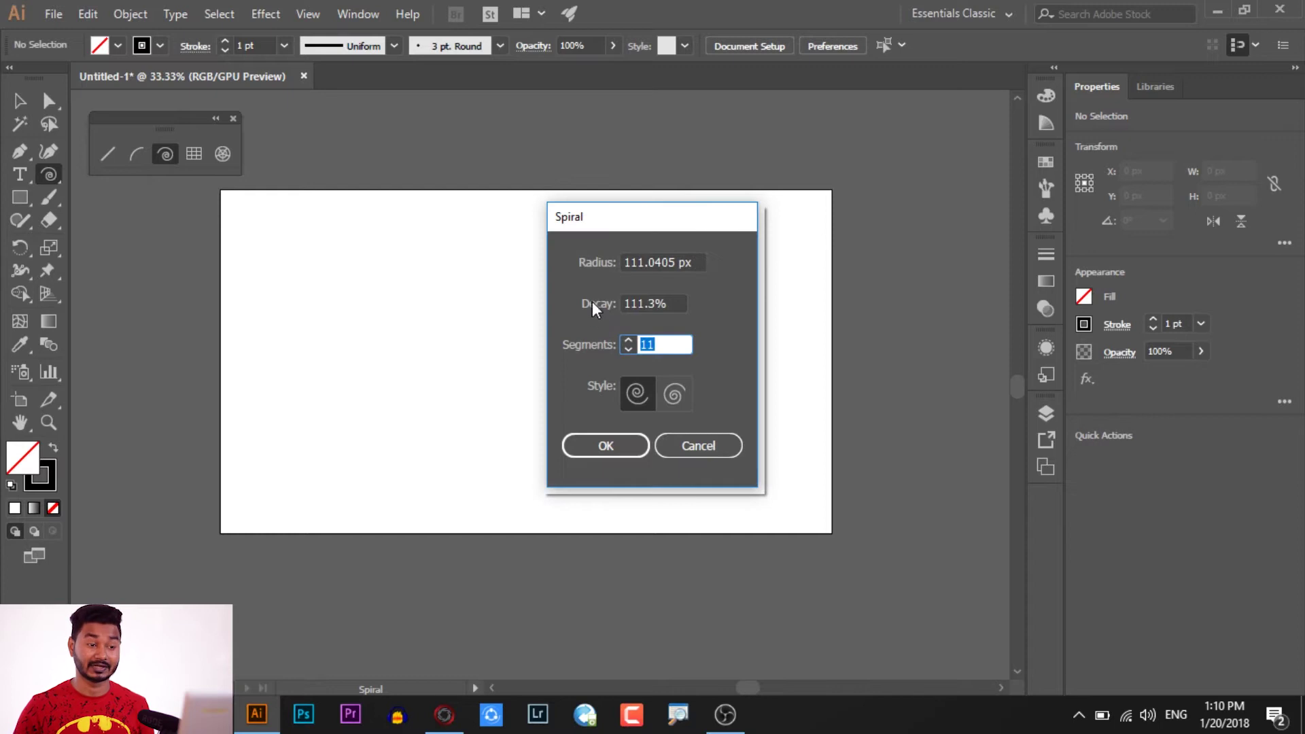
{"action": "left_click_drag", "start_coordinate": [592, 207], "coordinate": [551, 207]}
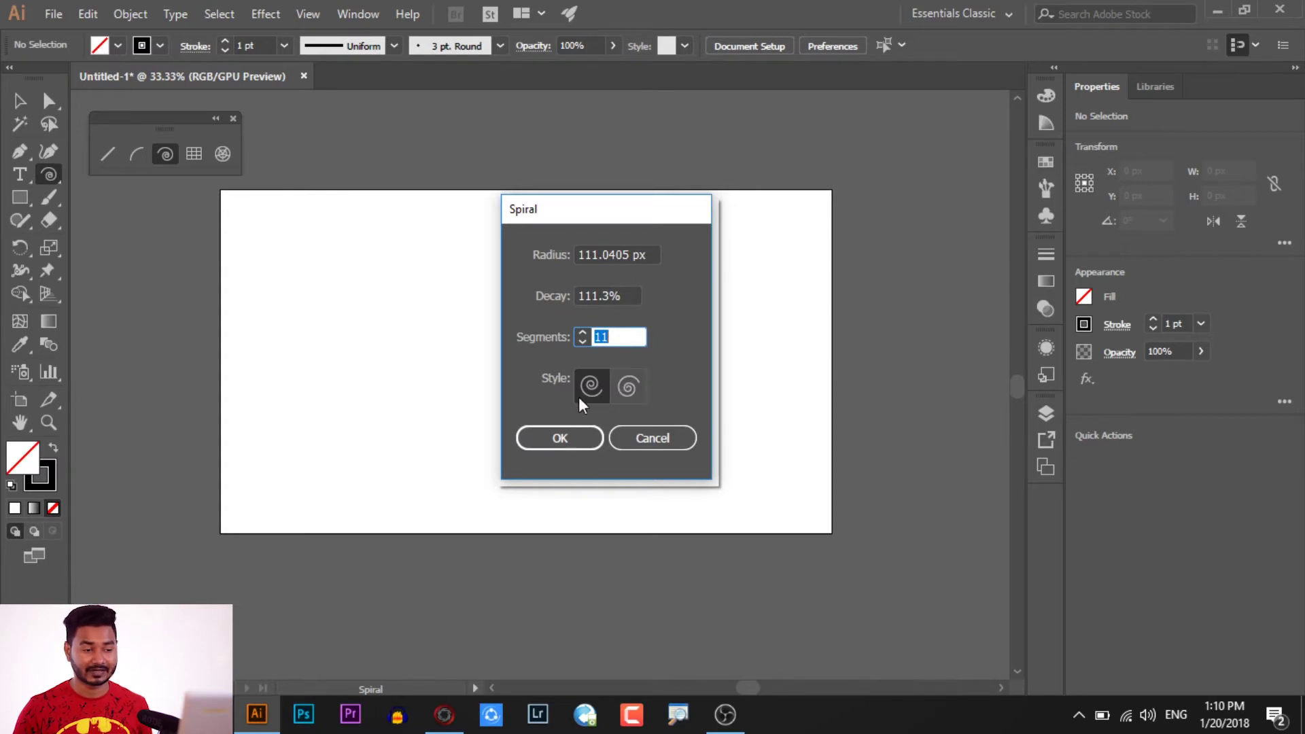
{"action": "left_click", "coordinate": [560, 437]}
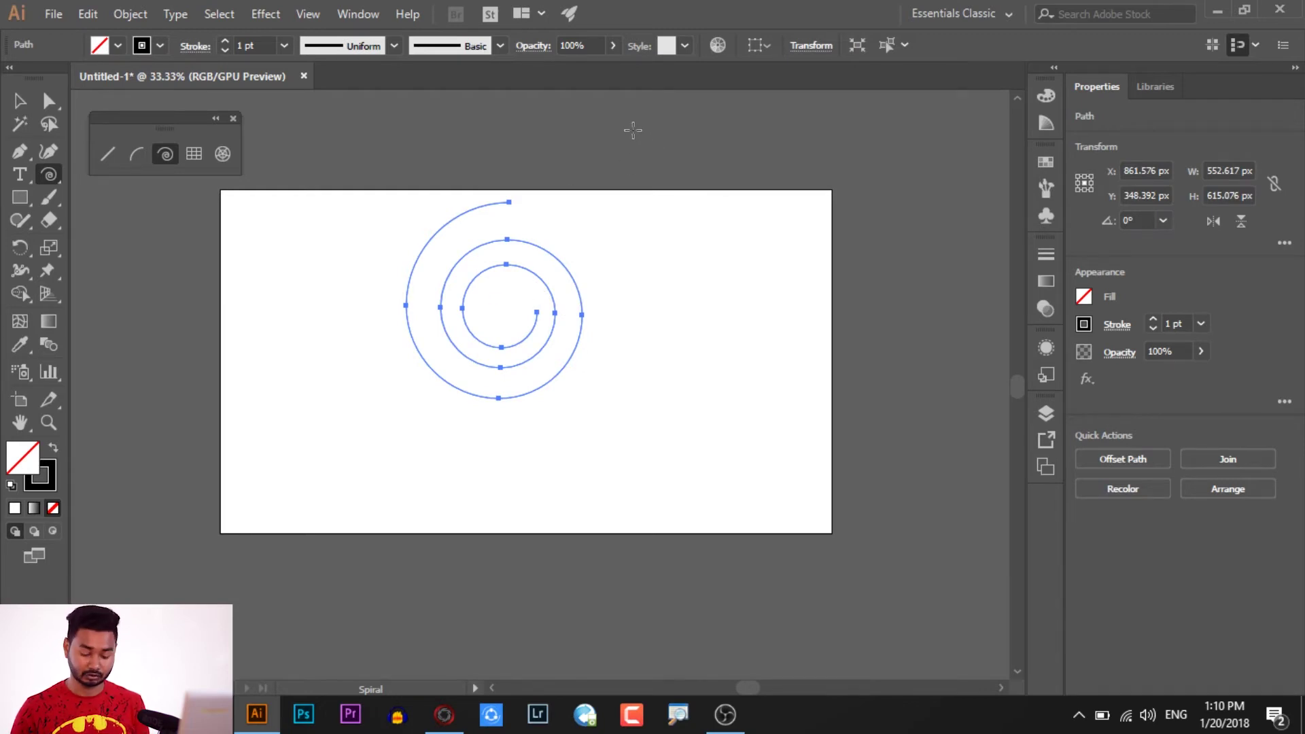
{"action": "key", "text": "Delete"}
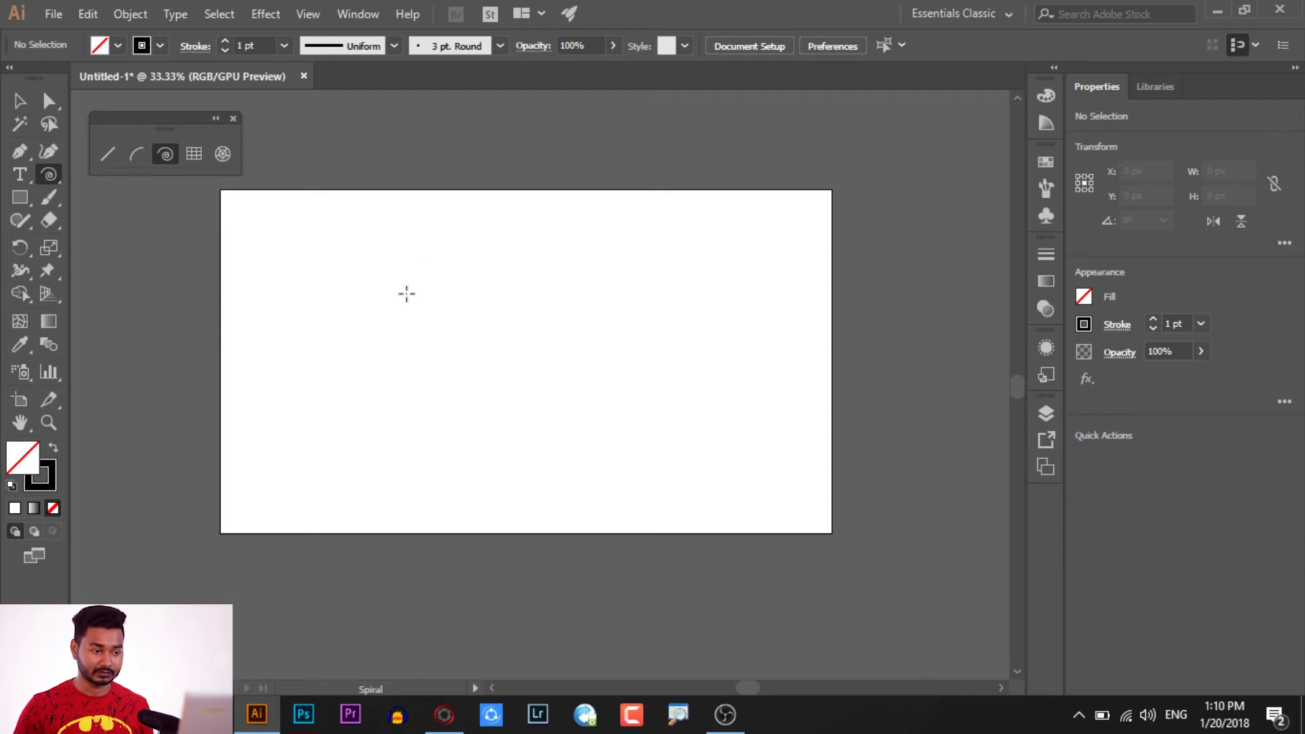
Draw a large many-coiled spiral at upper left and open the Spiral settings showing 13 segments.
{"action": "left_click_drag", "start_coordinate": [409, 291], "coordinate": [442, 313]}
{"action": "key", "text": "ctrl"}
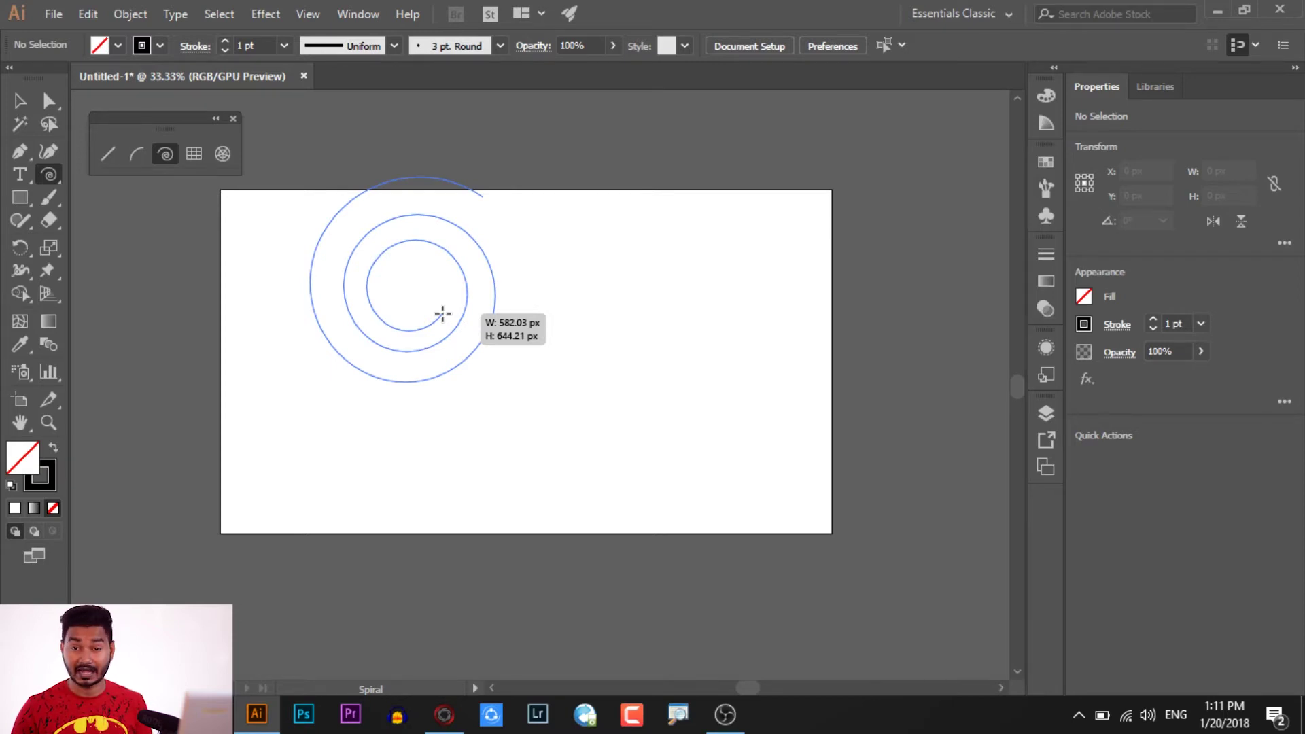
{"action": "key", "text": "Up"}
{"action": "key", "text": "Down"}
{"action": "left_click_drag", "start_coordinate": [444, 312], "coordinate": [445, 313]}
{"action": "key", "text": "Up"}
{"action": "key", "text": "Up"}
{"action": "key", "text": "Up"}
{"action": "key", "text": "Up"}
{"action": "key", "text": "Up"}
{"action": "key", "text": "Up"}
{"action": "key", "text": "Up"}
{"action": "key", "text": "Down"}
{"action": "key", "text": "Down"}
{"action": "key", "text": "Down"}
{"action": "key", "text": "Down"}
{"action": "key", "text": "Down"}
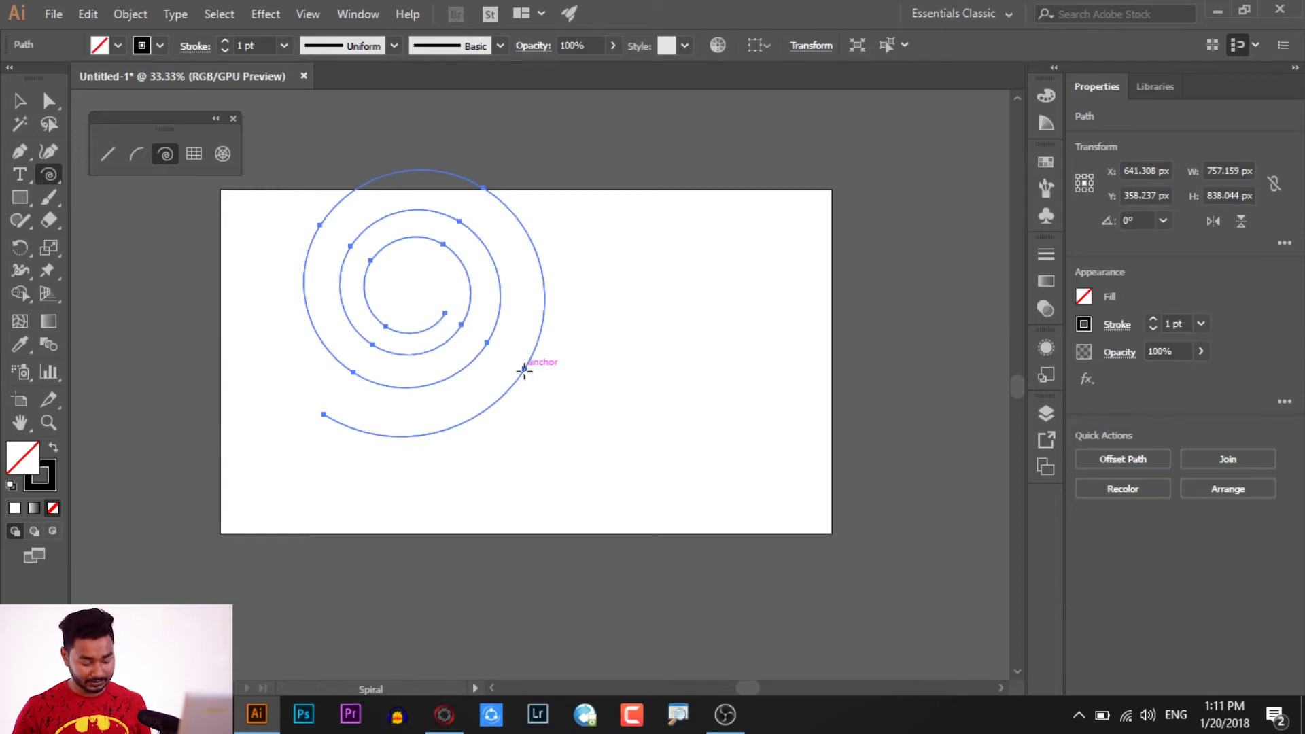
{"action": "left_click", "coordinate": [626, 361]}
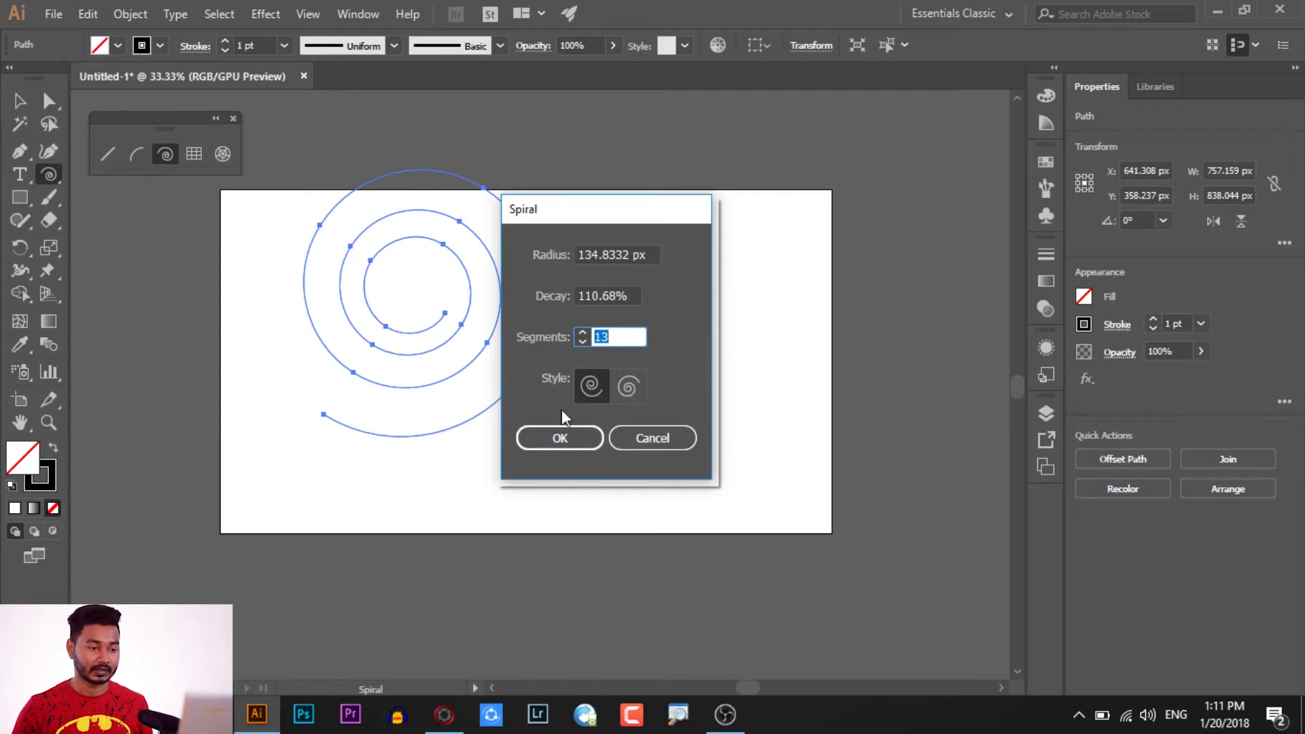
Create the 13-segment spiral, then drag out two more spirals, widening the last one's coils.
{"action": "left_click", "coordinate": [579, 440]}
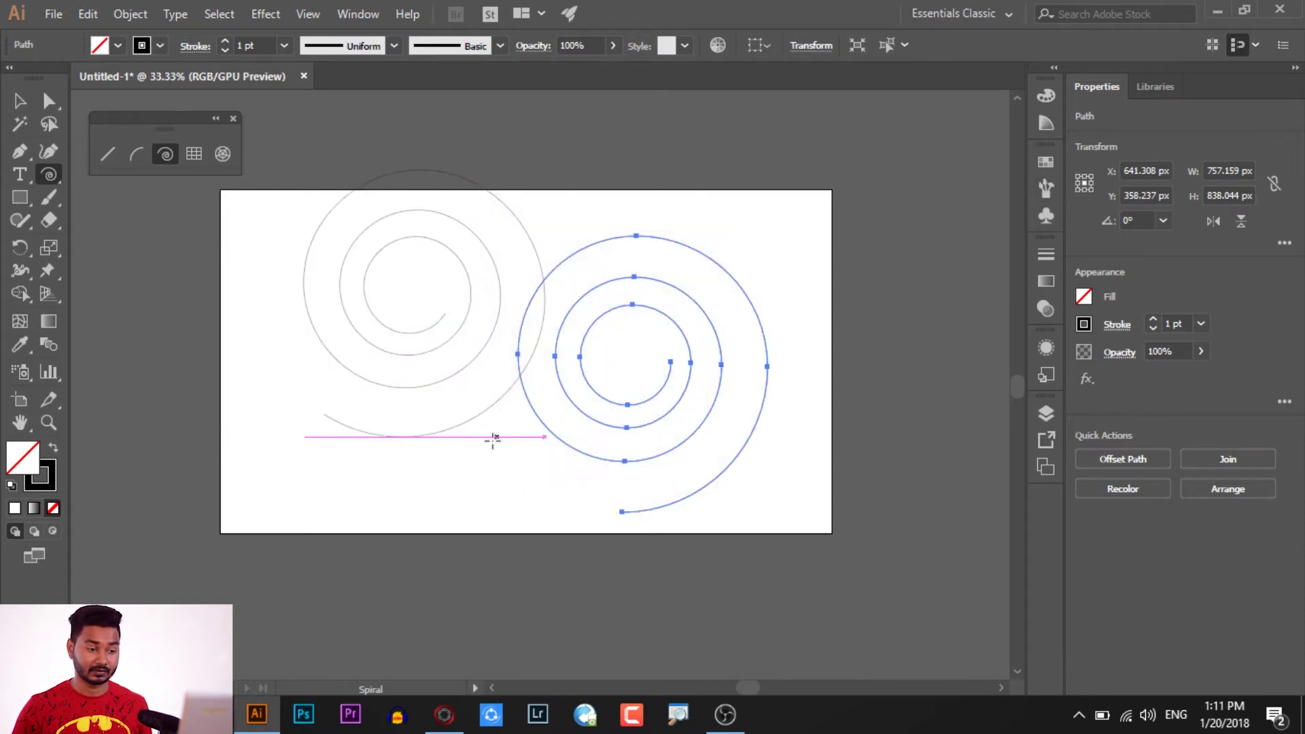
{"action": "left_click_drag", "start_coordinate": [479, 476], "coordinate": [509, 437]}
{"action": "key", "text": "Up"}
{"action": "key", "text": "Down"}
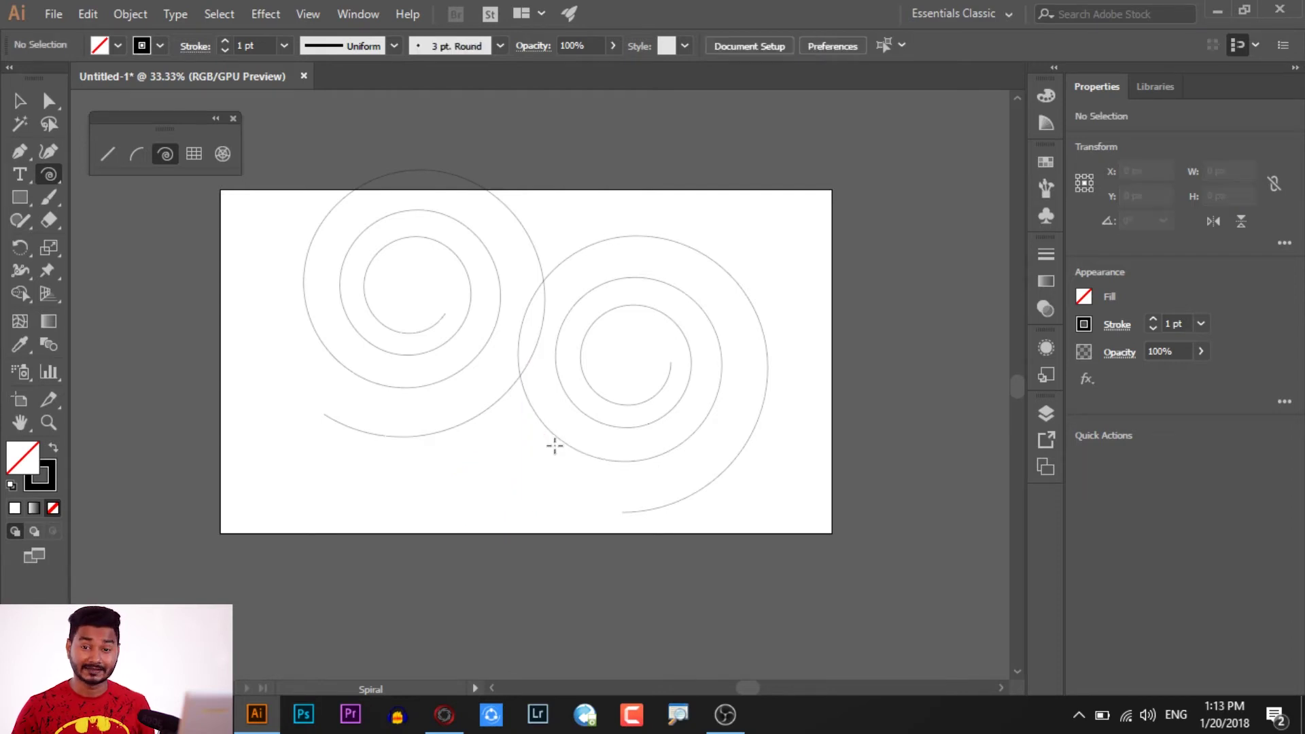
{"action": "left_click_drag", "start_coordinate": [371, 478], "coordinate": [381, 372]}
{"action": "key", "text": "space"}
{"action": "key", "text": "ctrl"}
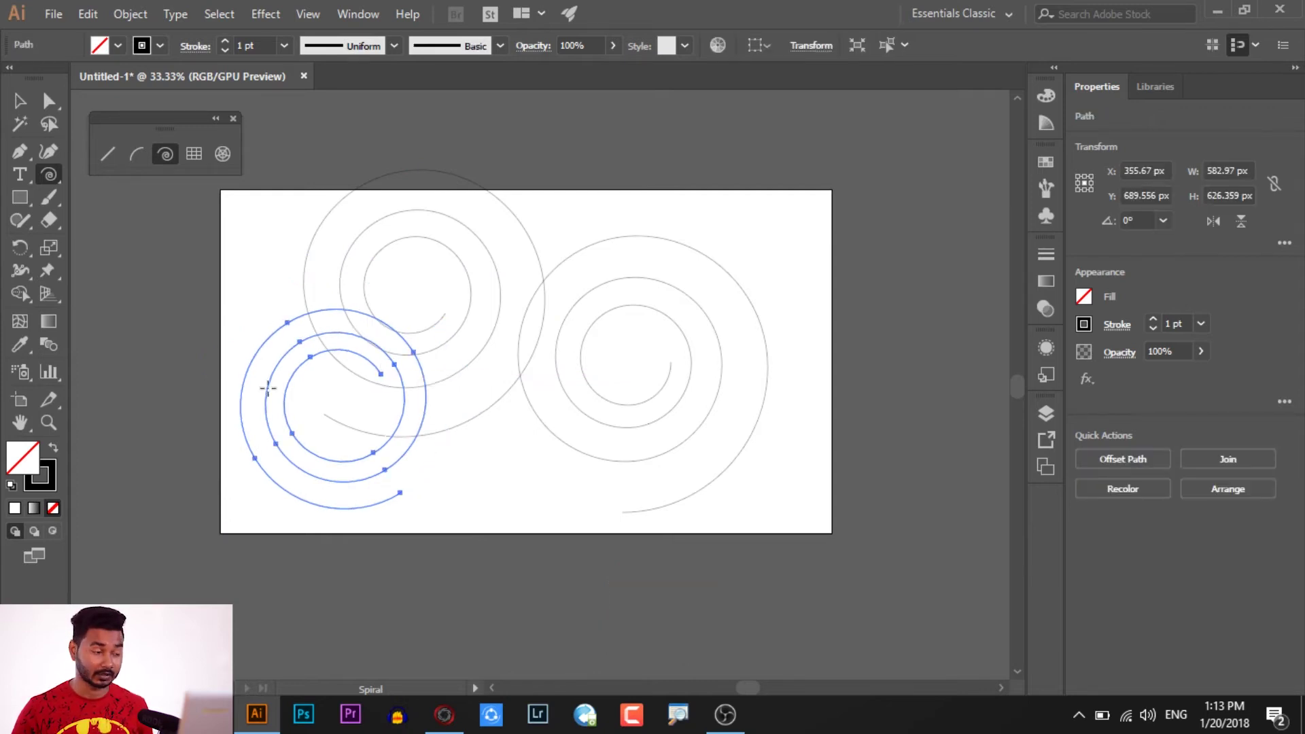
Marquee-select all three spirals and delete them.
{"action": "left_click", "coordinate": [20, 100]}
{"action": "left_click_drag", "start_coordinate": [248, 182], "coordinate": [690, 485]}
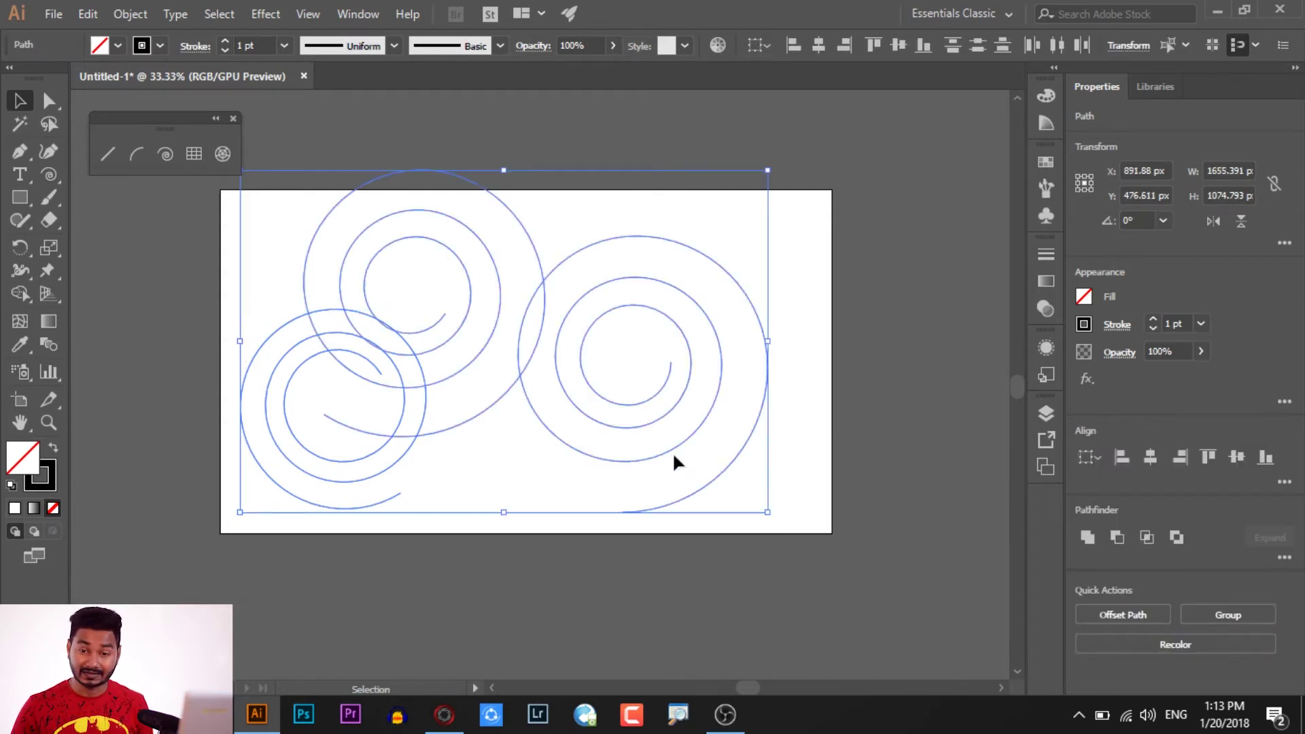
{"action": "key", "text": "Delete"}
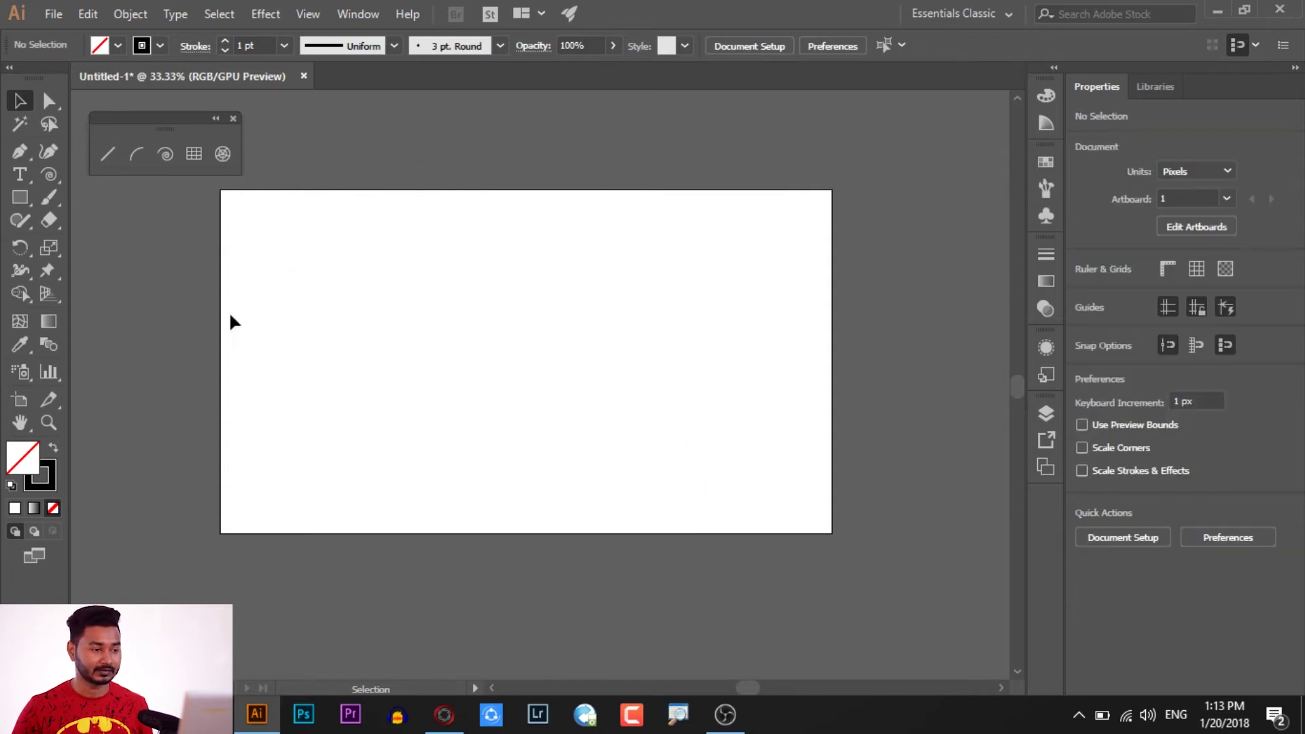
{"action": "left_click", "coordinate": [166, 154]}
Draw a small two-turn spiral at the upper left of the artboard.
{"action": "left_click_drag", "start_coordinate": [348, 295], "coordinate": [386, 273]}
{"action": "key", "text": "Down"}
{"action": "key", "text": "Down"}
{"action": "key", "text": "Down"}
{"action": "key", "text": "Down"}
{"action": "key", "text": "Down"}
{"action": "key", "text": "Down"}
{"action": "key", "text": "Down"}
{"action": "key", "text": "Up"}
{"action": "key", "text": "Up"}
{"action": "key", "text": "Up"}
{"action": "key", "text": "Up"}
{"action": "key", "text": "Up"}
{"action": "key", "text": "Down"}
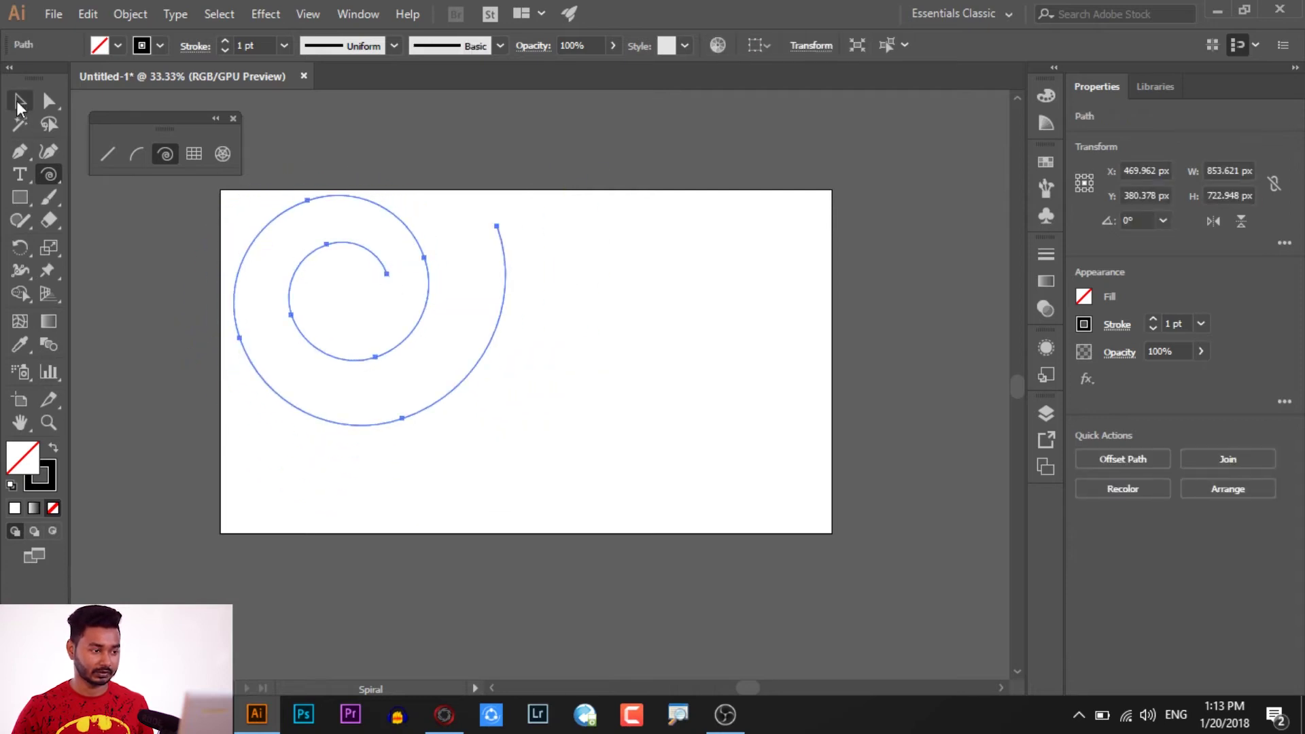
Scale the spiral down to about 392 by 332 px and move it toward the lower left.
{"action": "left_click", "coordinate": [19, 102]}
{"action": "left_click_drag", "start_coordinate": [312, 257], "coordinate": [402, 326]}
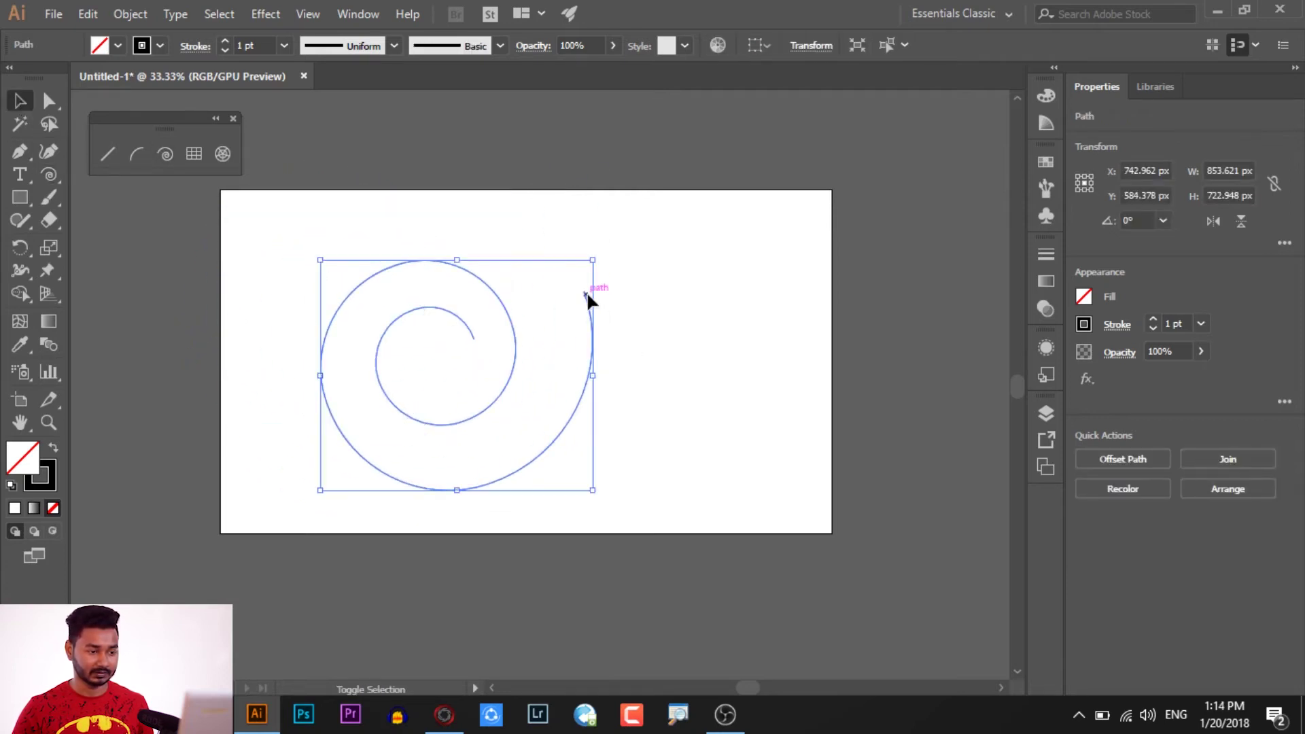
{"action": "left_click_drag", "start_coordinate": [597, 257], "coordinate": [440, 411]}
{"action": "left_click_drag", "start_coordinate": [407, 416], "coordinate": [435, 399]}
{"action": "key", "text": "shift+w"}
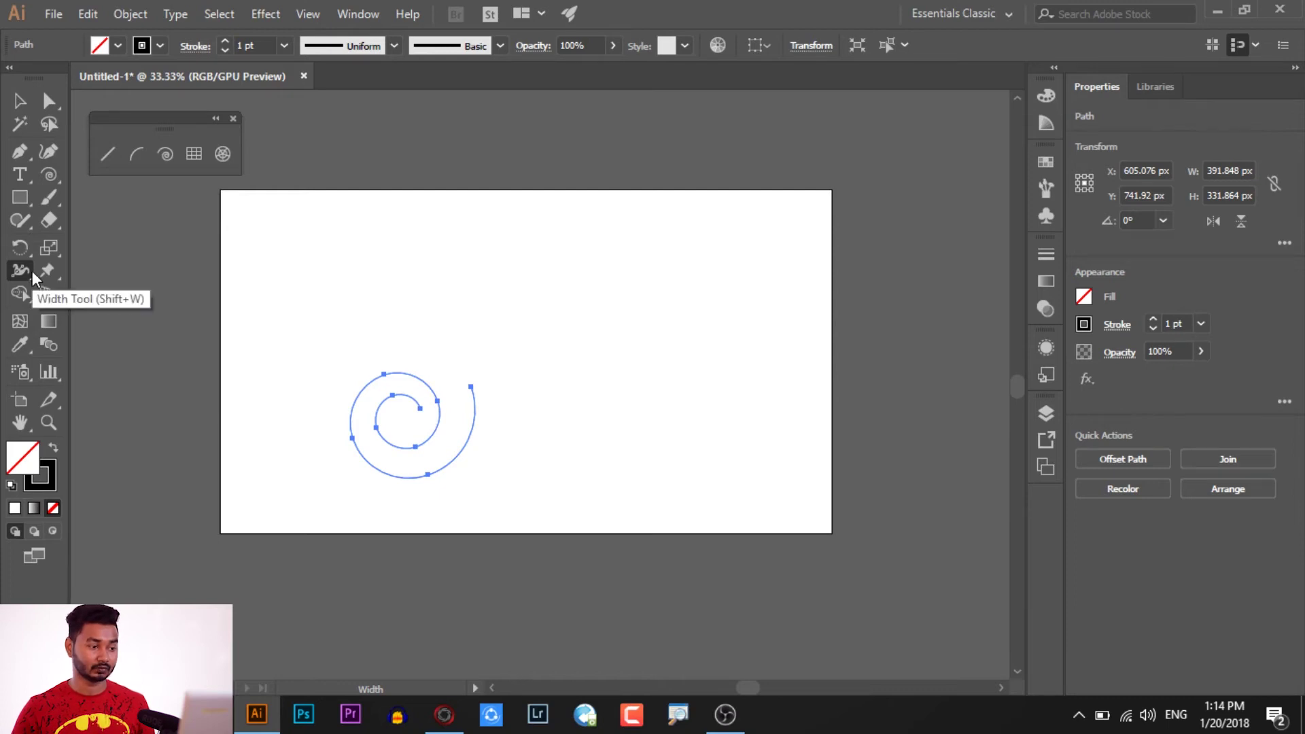
Widen the spiral's inner-end stroke to about 9.974 pt, tapering thin toward the outer end.
{"action": "scroll", "coordinate": [392, 435], "scroll_direction": "up", "scroll_amount": 5}
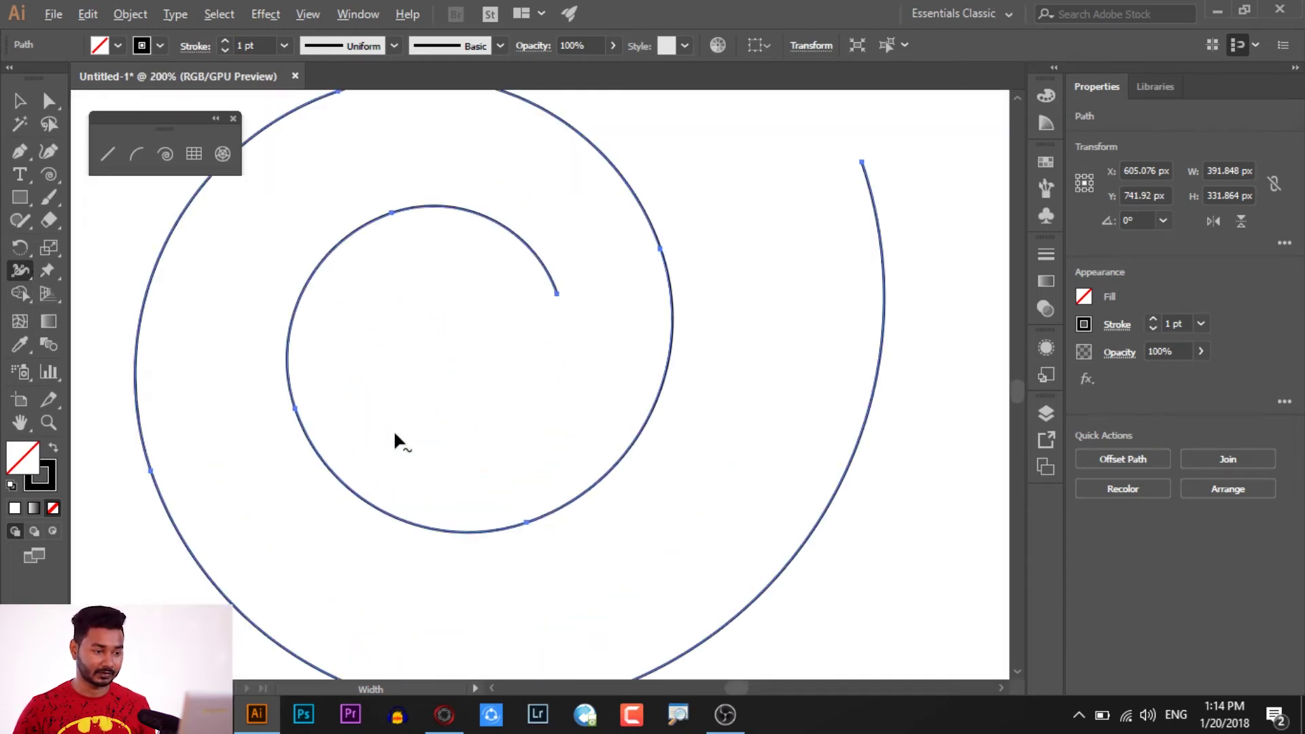
{"action": "mouse_move", "coordinate": [552, 288]}
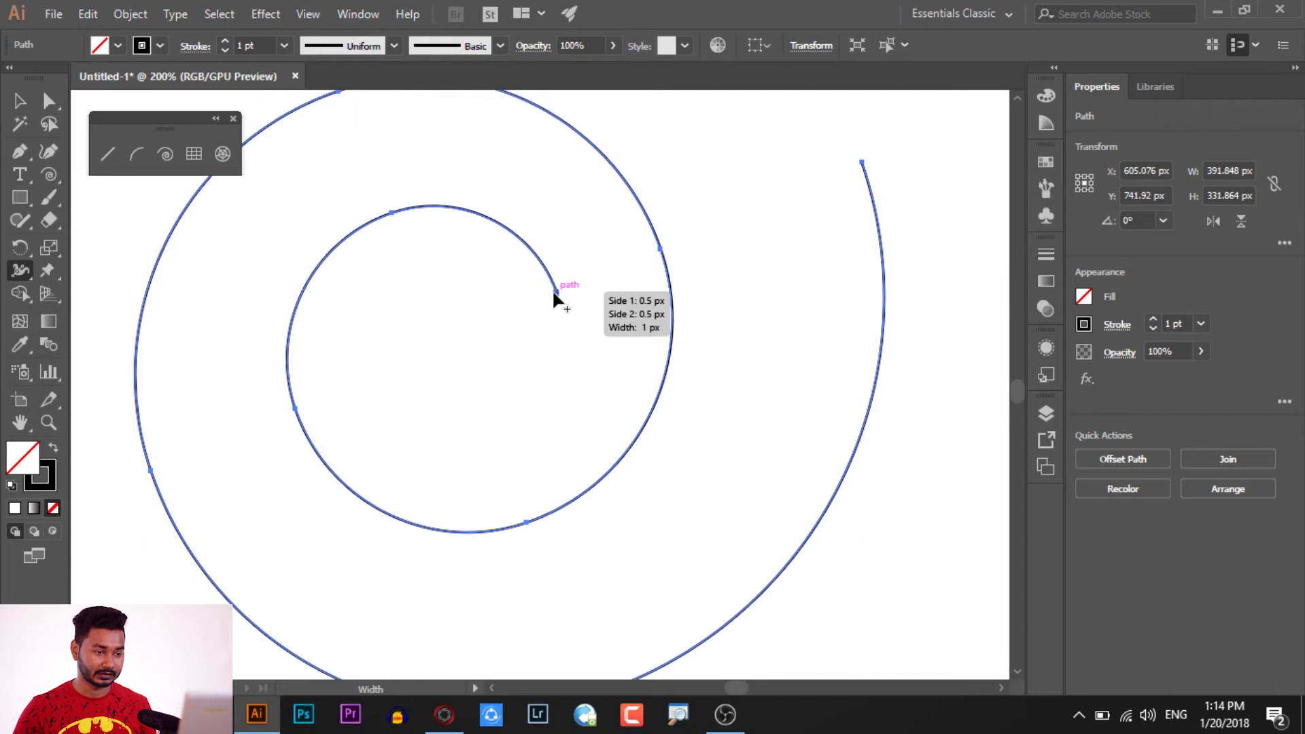
{"action": "mouse_move", "coordinate": [556, 290]}
{"action": "left_mouse_down"}
{"action": "mouse_move", "coordinate": [573, 284]}
{"action": "mouse_move", "coordinate": [565, 292]}
{"action": "left_mouse_up"}
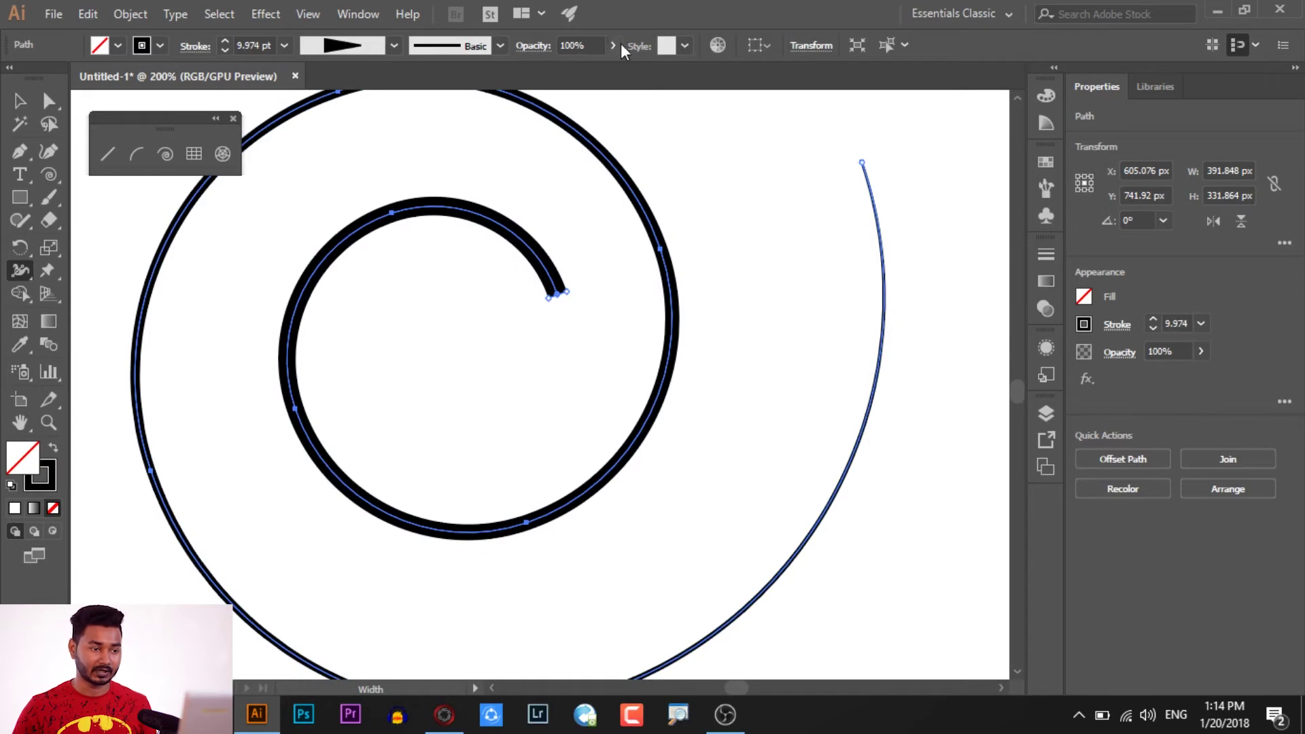
{"action": "left_click", "coordinate": [361, 15]}
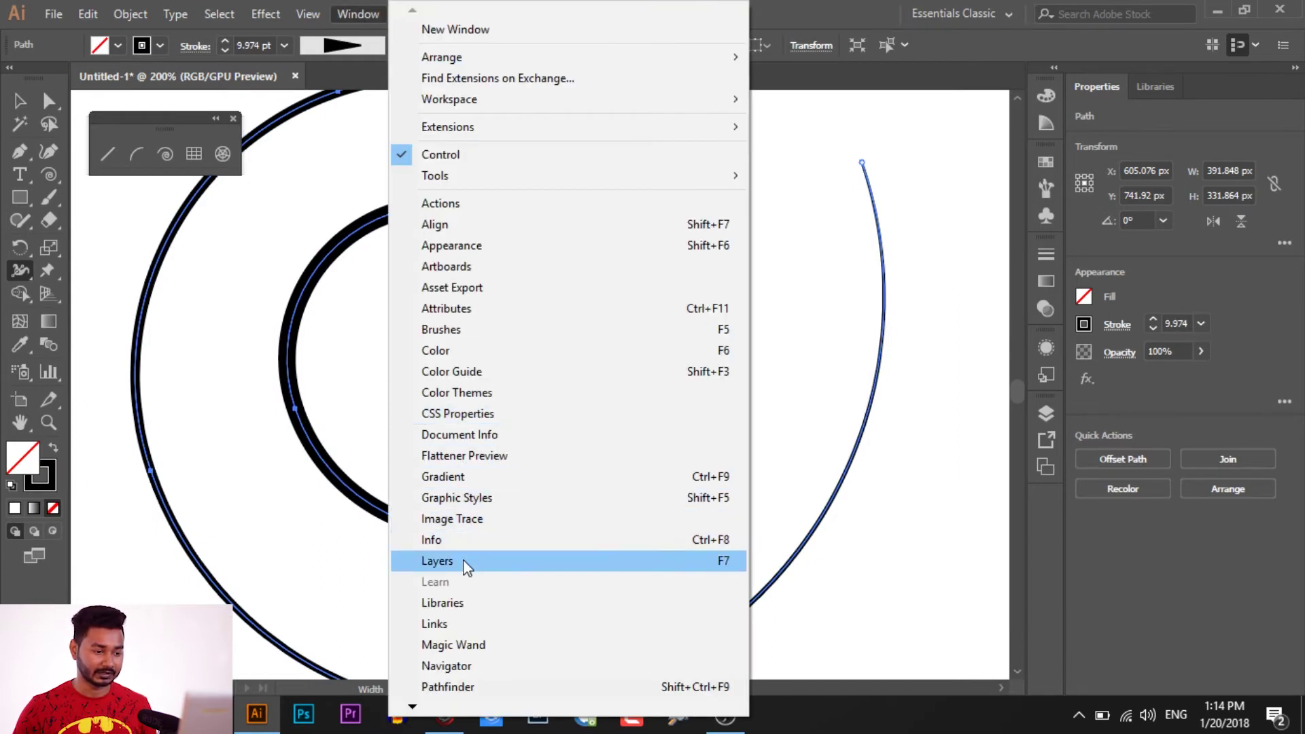
Open the Stroke panel from Window > Stroke for the spiral.
{"action": "mouse_move", "coordinate": [426, 708]}
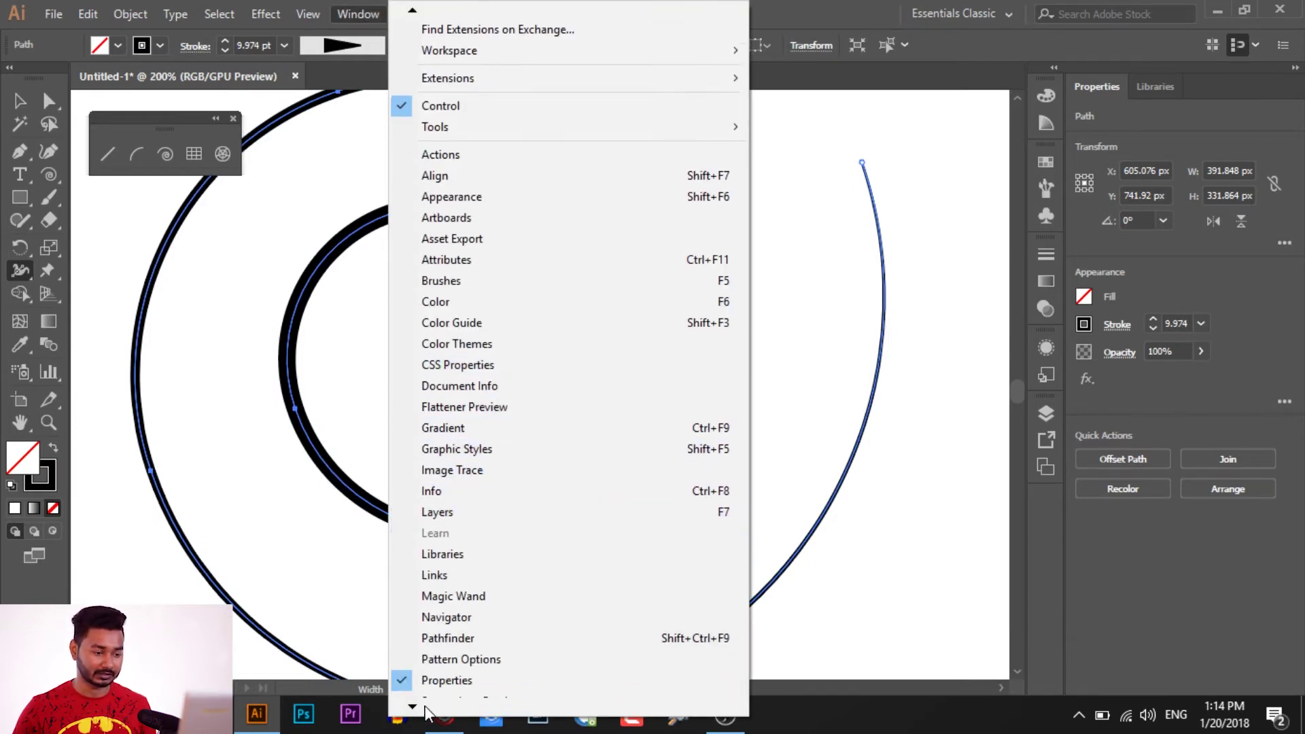
{"action": "left_click", "coordinate": [450, 598]}
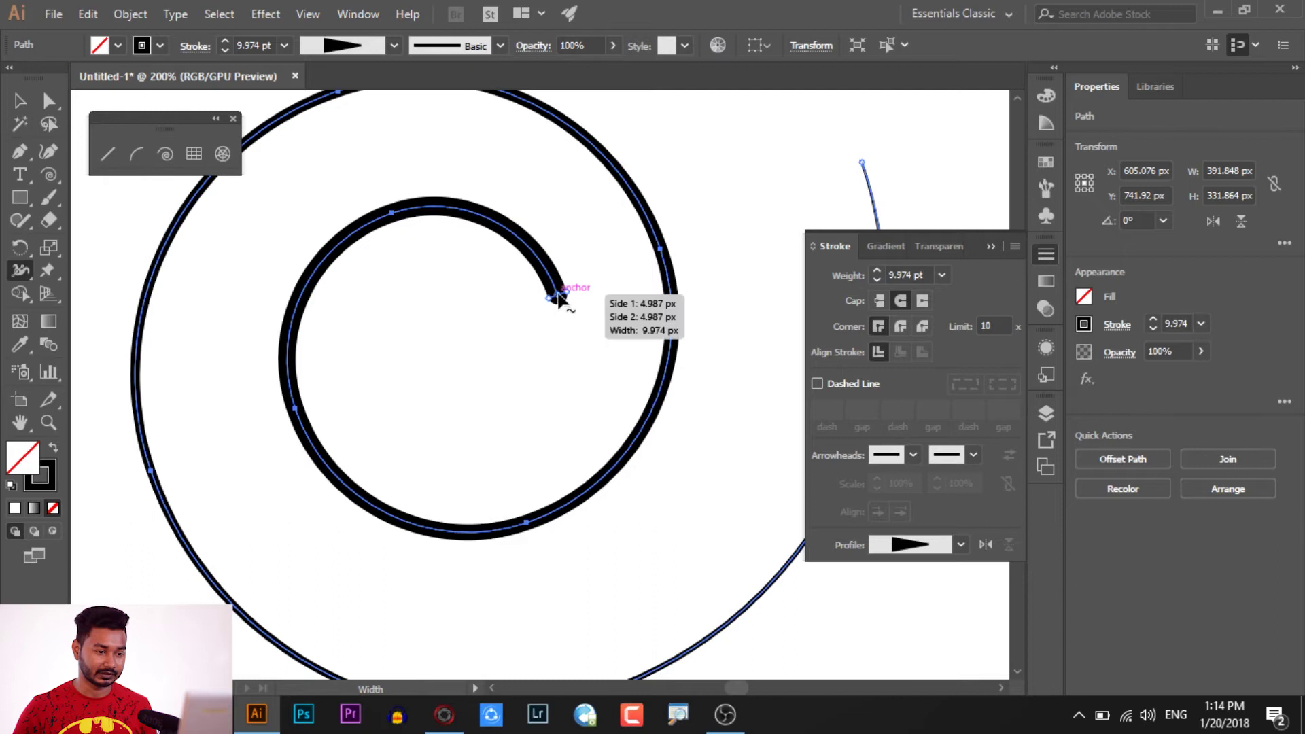
{"action": "scroll", "coordinate": [303, 541], "scroll_direction": "down", "scroll_amount": 4}
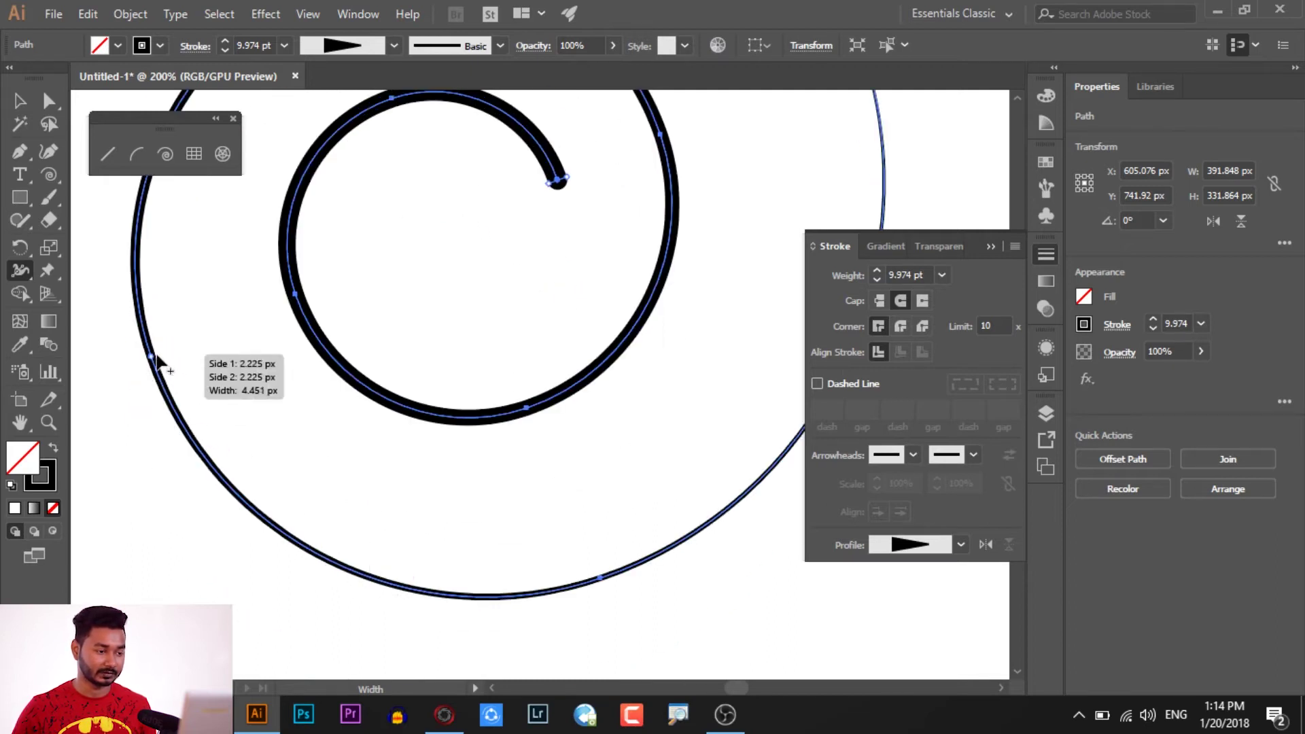
Widen the stroke along the spiral's outer turn and further at its inner end.
{"action": "left_click_drag", "start_coordinate": [158, 360], "coordinate": [170, 352]}
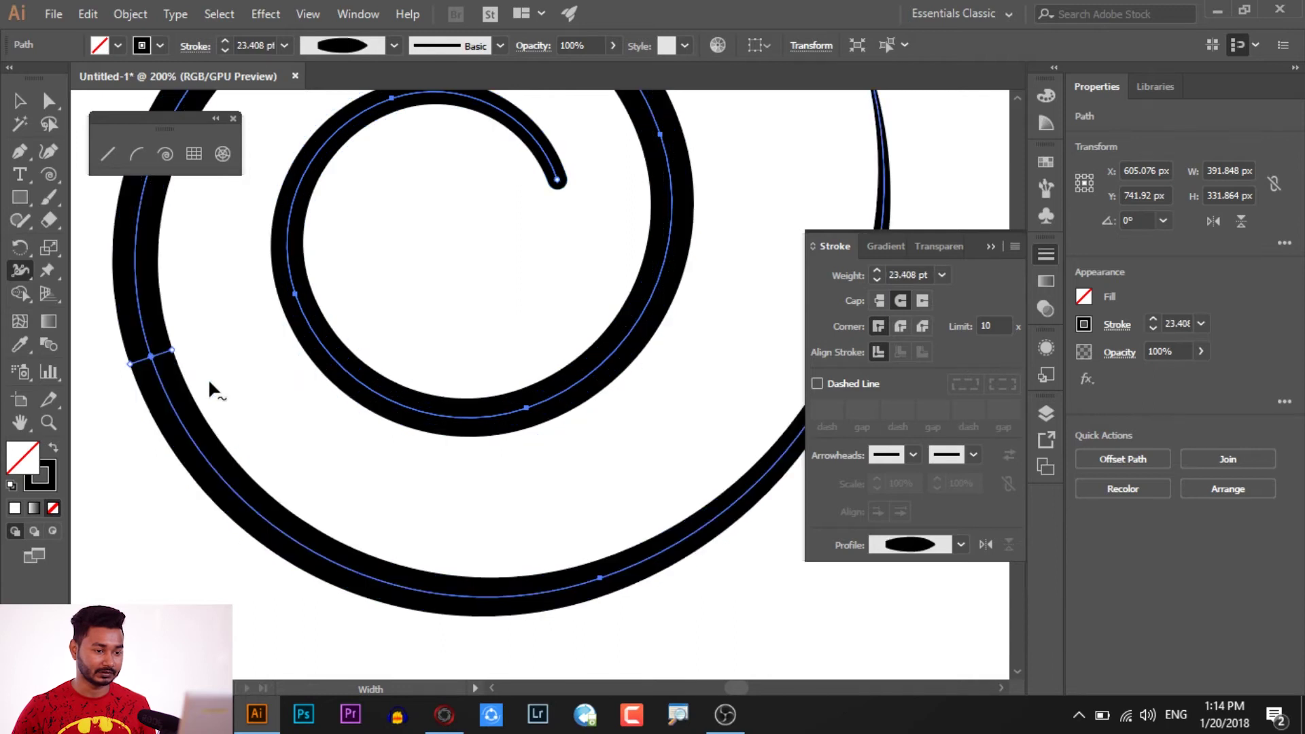
{"action": "scroll", "coordinate": [210, 384], "scroll_direction": "down", "scroll_amount": 1}
{"action": "scroll", "coordinate": [210, 391], "scroll_direction": "down", "scroll_amount": 1}
{"action": "scroll", "coordinate": [397, 299], "scroll_direction": "up", "scroll_amount": 4}
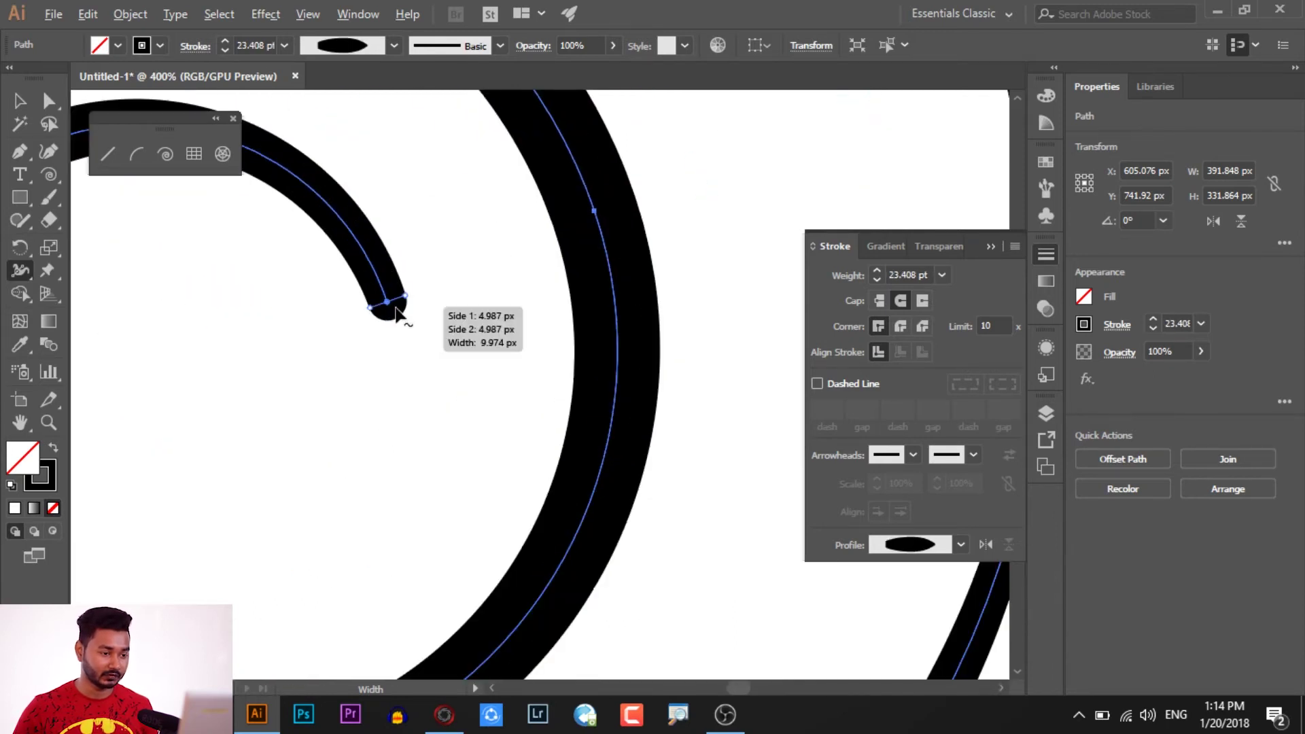
{"action": "left_click_drag", "start_coordinate": [404, 303], "coordinate": [443, 291]}
{"action": "scroll", "coordinate": [466, 379], "scroll_direction": "down", "scroll_amount": 7}
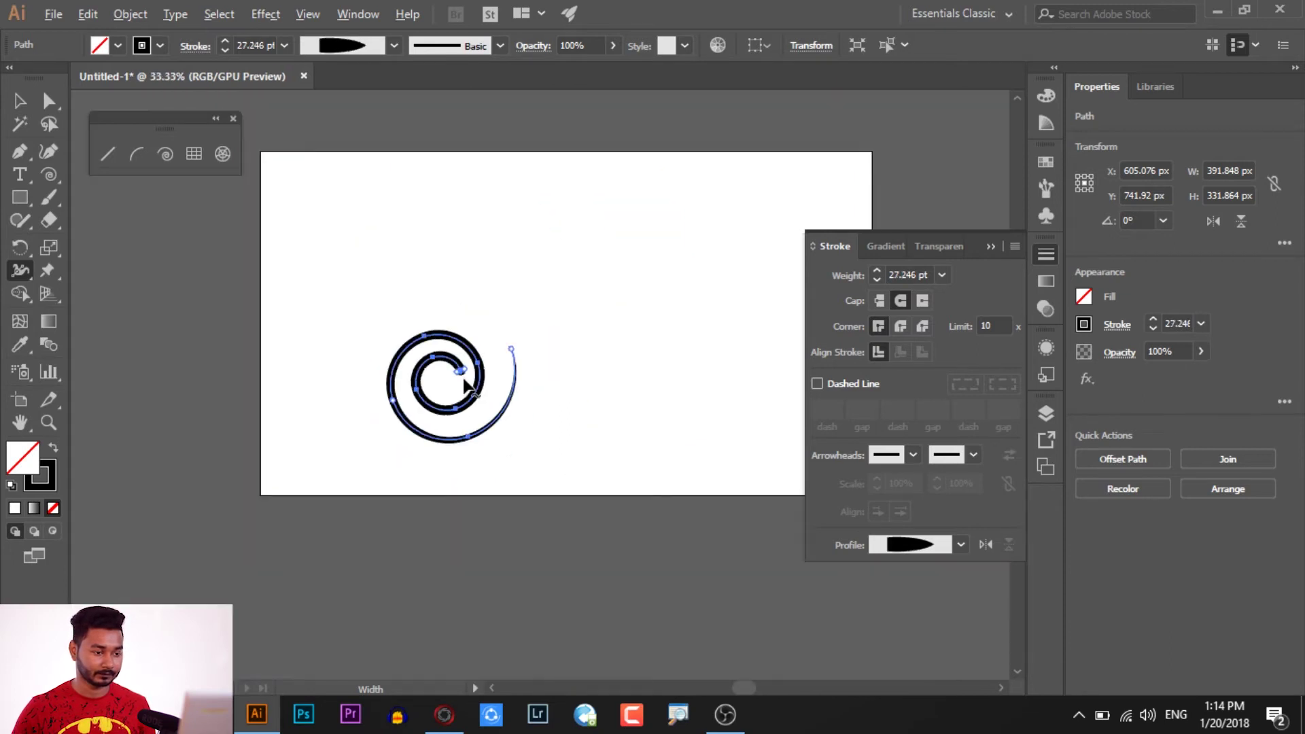
{"action": "scroll", "coordinate": [480, 376], "scroll_direction": "up", "scroll_amount": 1}
Undo the outer-end widening and adjust the outer turn so the 27.246 pt stroke tapers thin.
{"action": "left_click_drag", "start_coordinate": [553, 323], "coordinate": [562, 317]}
{"action": "key", "text": "ctrl+z"}
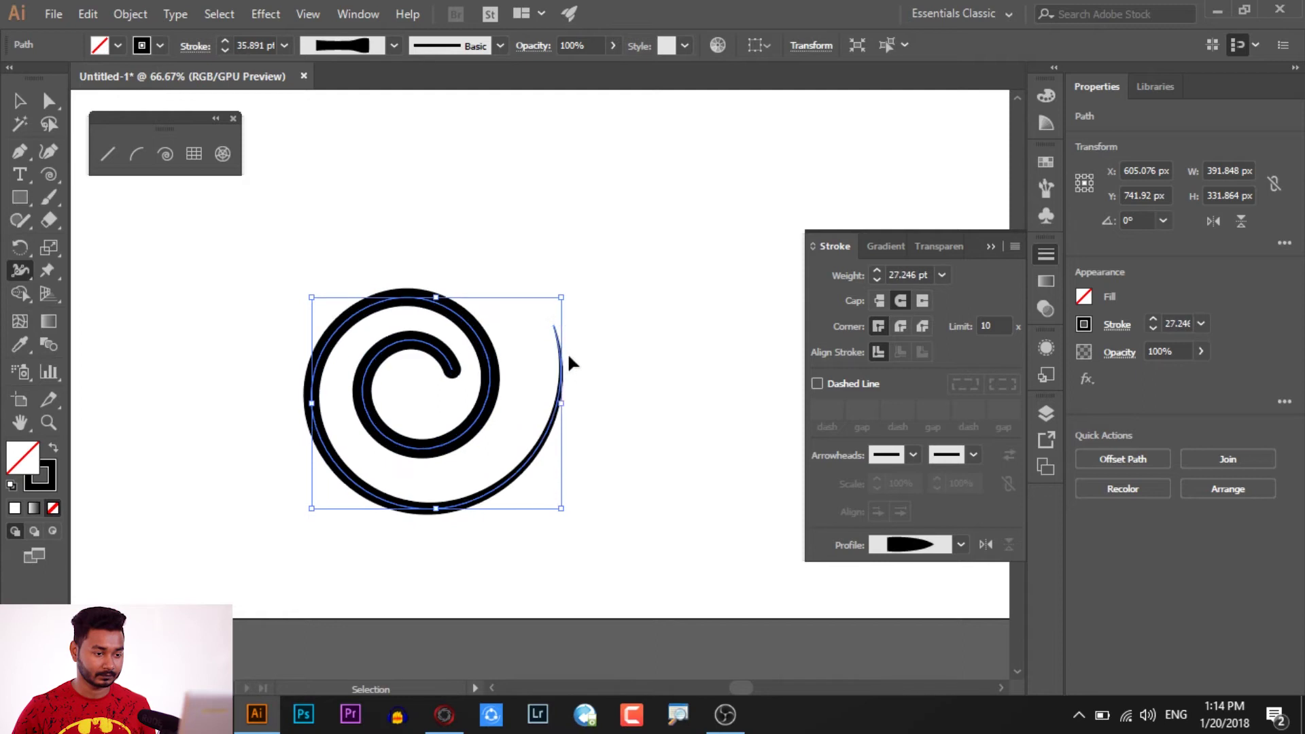
{"action": "scroll", "coordinate": [548, 457], "scroll_direction": "up", "scroll_amount": 2}
{"action": "mouse_move", "coordinate": [408, 533]}
{"action": "left_mouse_down"}
{"action": "mouse_move", "coordinate": [420, 543]}
{"action": "mouse_move", "coordinate": [408, 535]}
{"action": "left_mouse_up"}
{"action": "scroll", "coordinate": [407, 534], "scroll_direction": "down", "scroll_amount": 2}
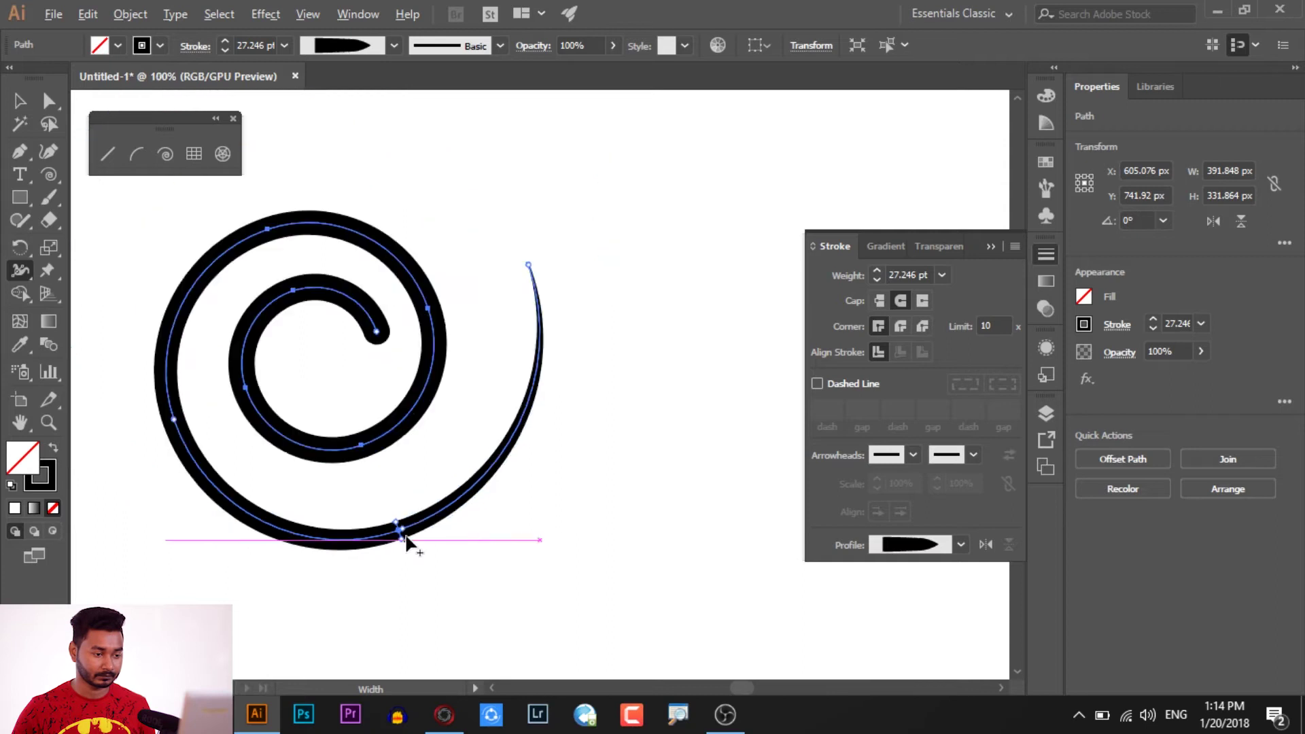
{"action": "left_click", "coordinate": [20, 100]}
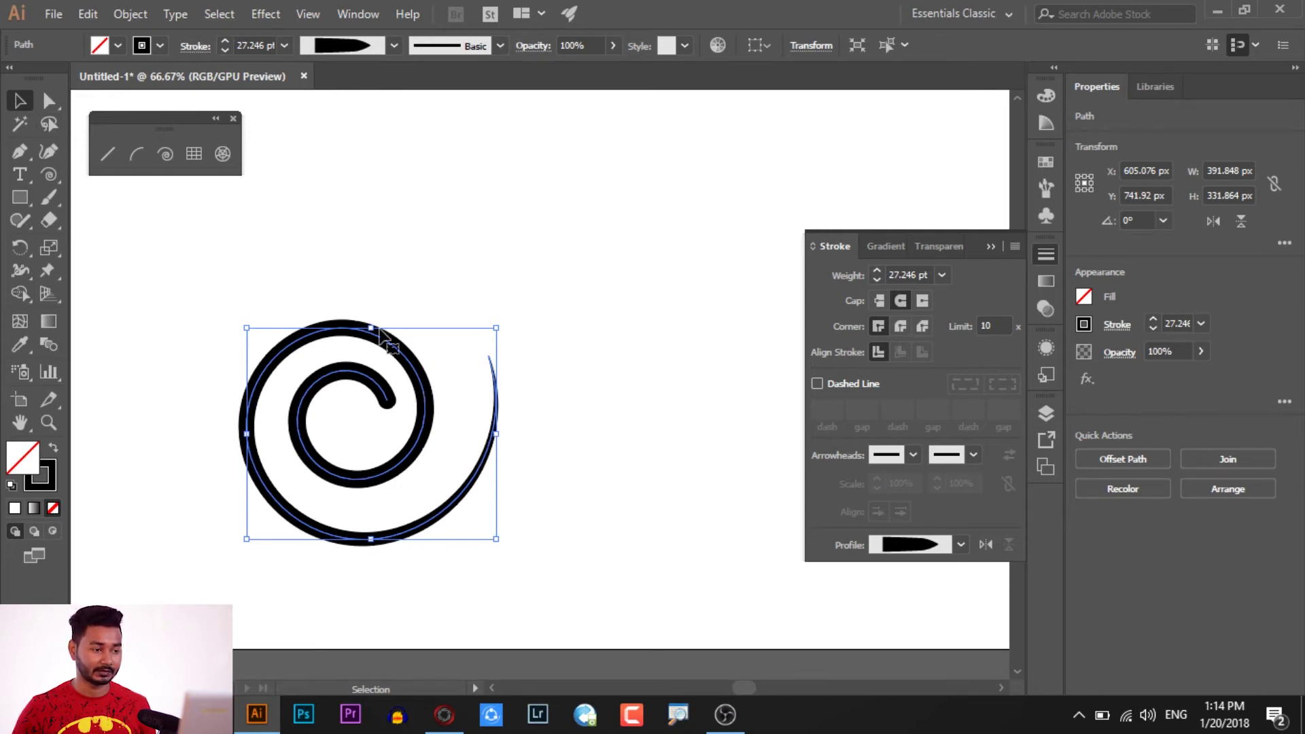
Duplicate the spiral up and to the right and give the copy a dashed stroke with 0 pt dash.
{"action": "left_click_drag", "start_coordinate": [492, 483], "coordinate": [746, 337]}
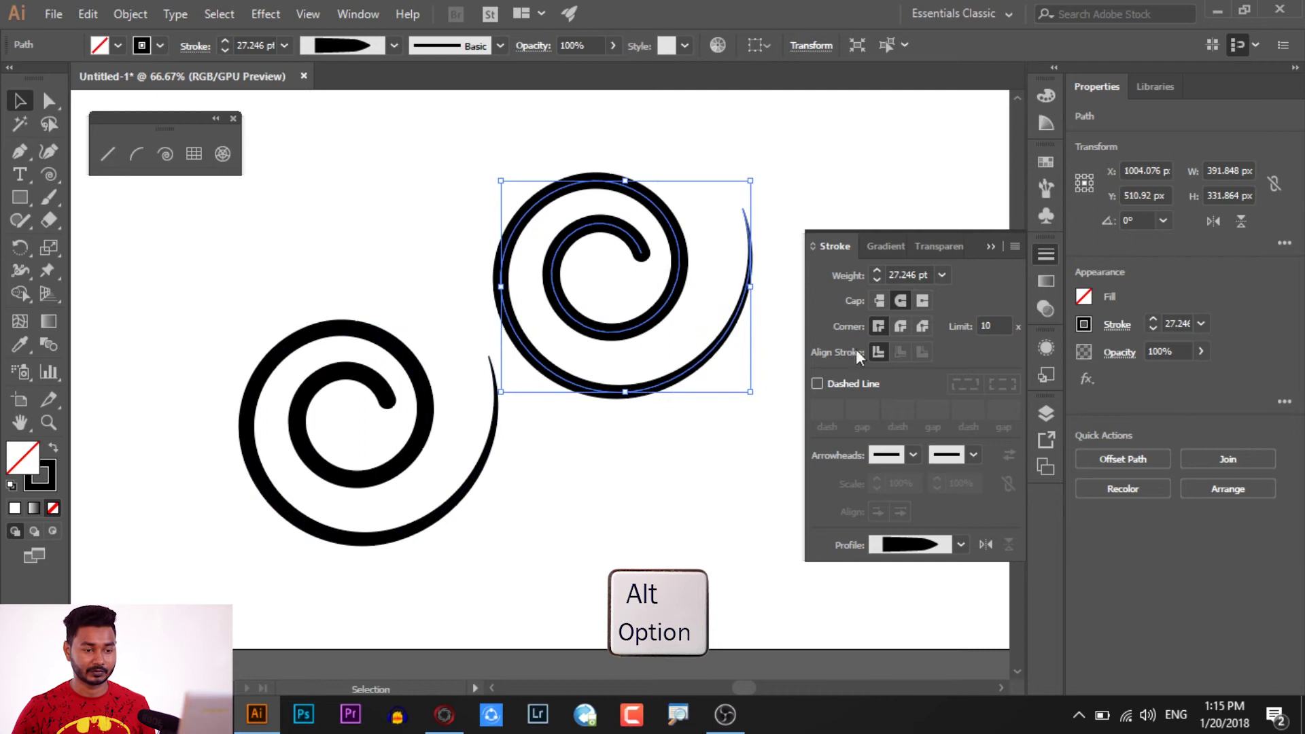
{"action": "left_click", "coordinate": [816, 383]}
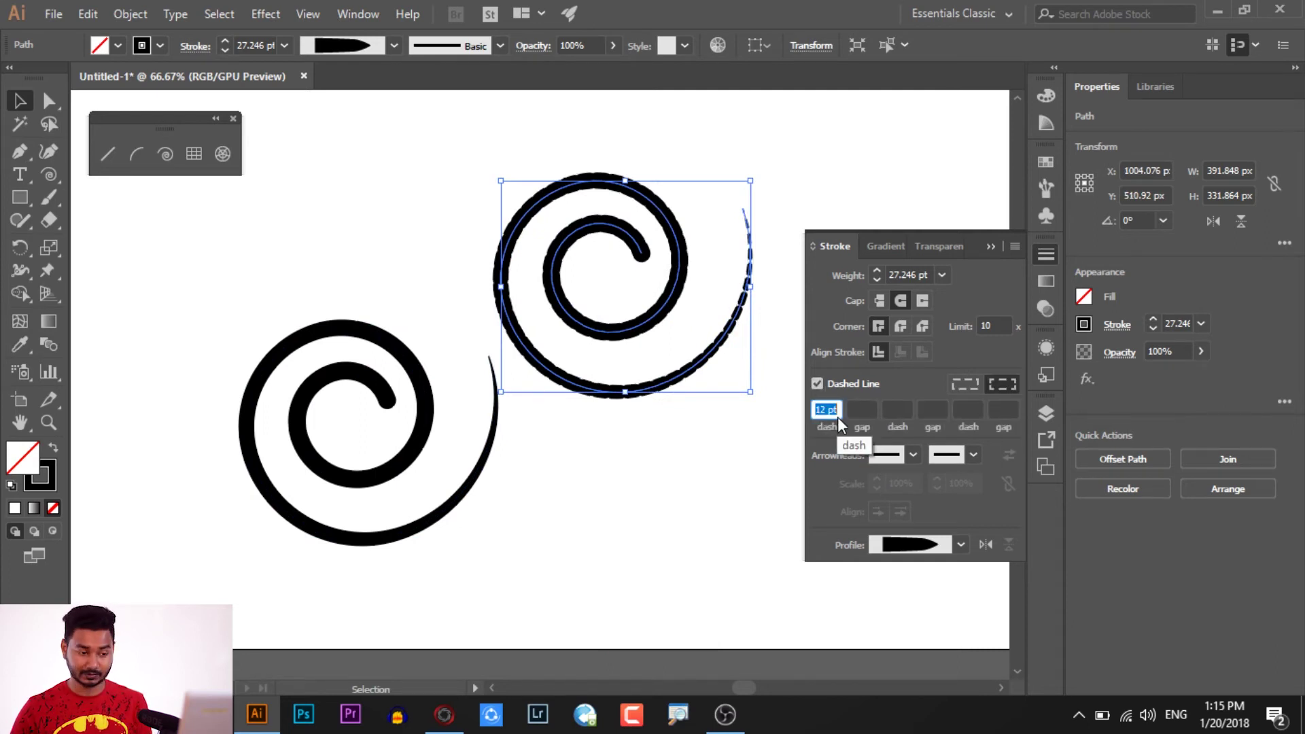
{"action": "type", "text": "0"}
{"action": "left_click", "coordinate": [859, 410]}
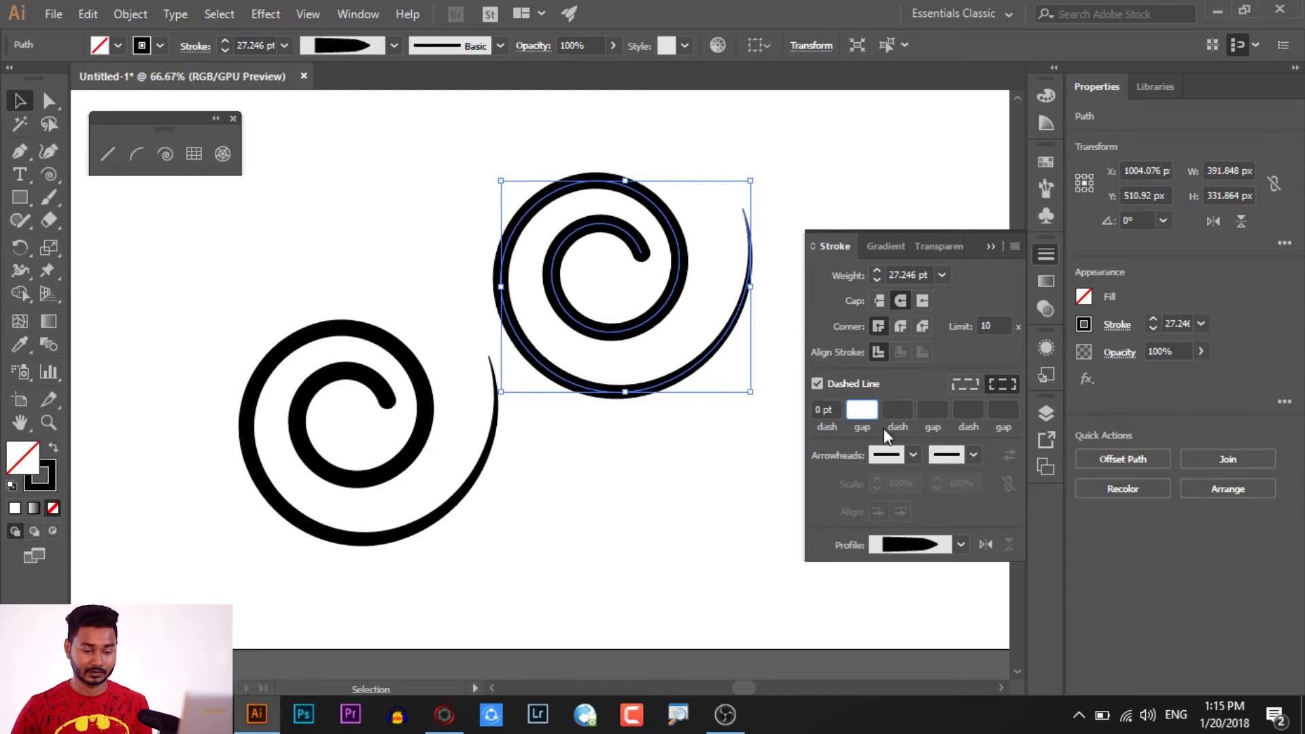
Set the dash gap to 31 pt, keeping dash at 0 pt, so the stroke forms round dots.
{"action": "type", "text": "24"}
{"action": "key", "text": "Return"}
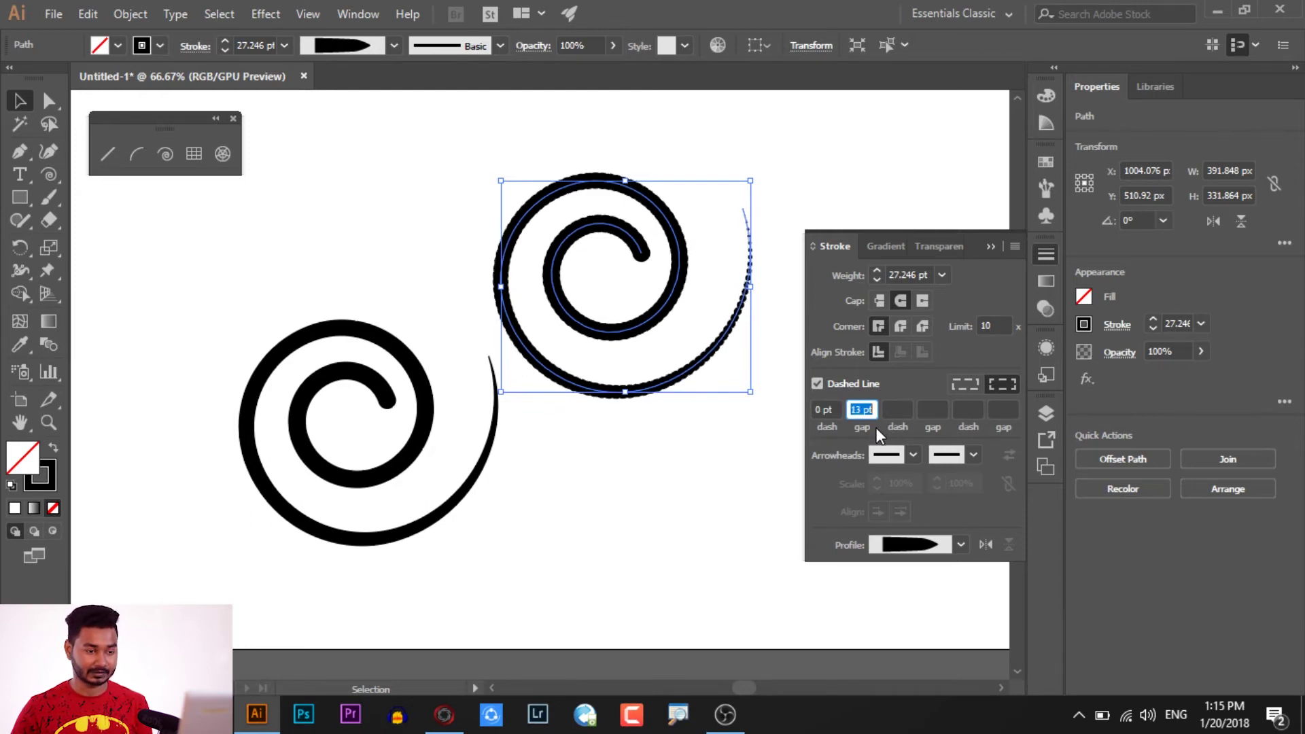
{"action": "key", "text": "Up"}
{"action": "key", "text": "Up"}
{"action": "key", "text": "Up"}
{"action": "key", "text": "Up"}
{"action": "key", "text": "Up"}
{"action": "key", "text": "Up"}
{"action": "key", "text": "Up"}
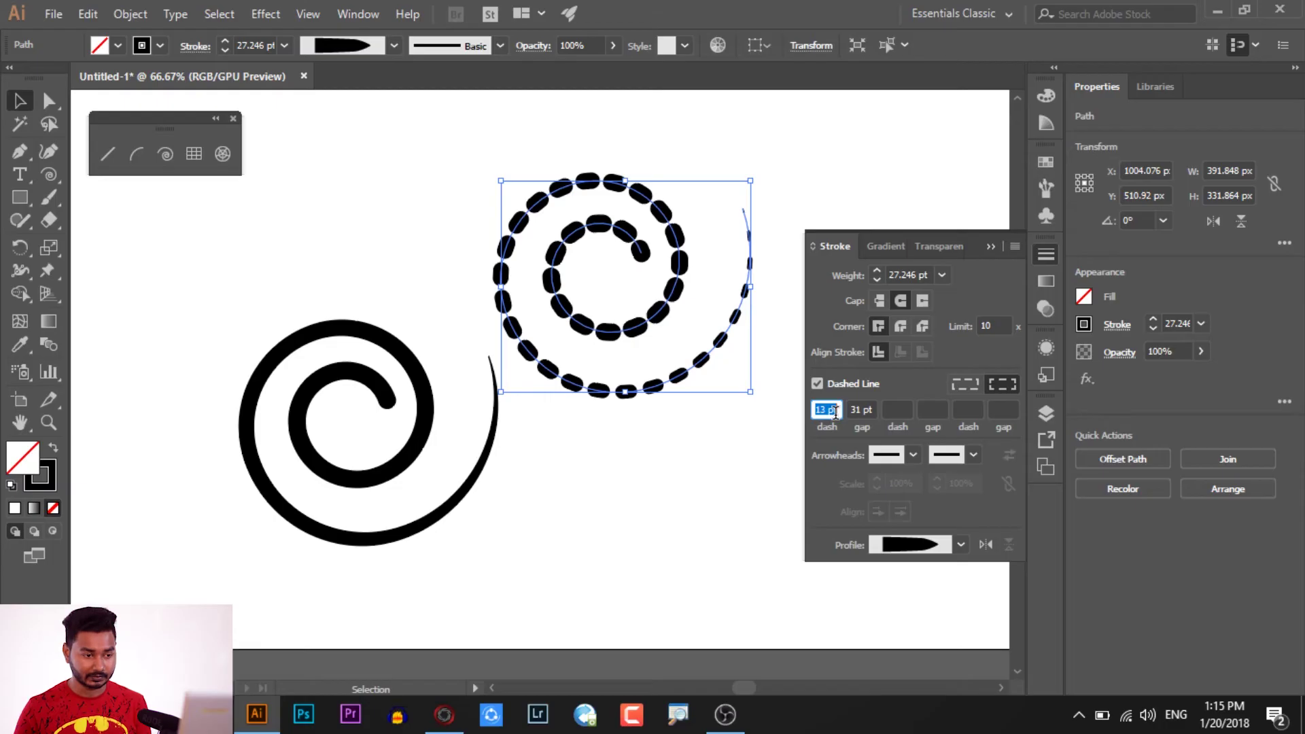
{"action": "key", "text": "Up"}
{"action": "key", "text": "Up"}
{"action": "key", "text": "Up"}
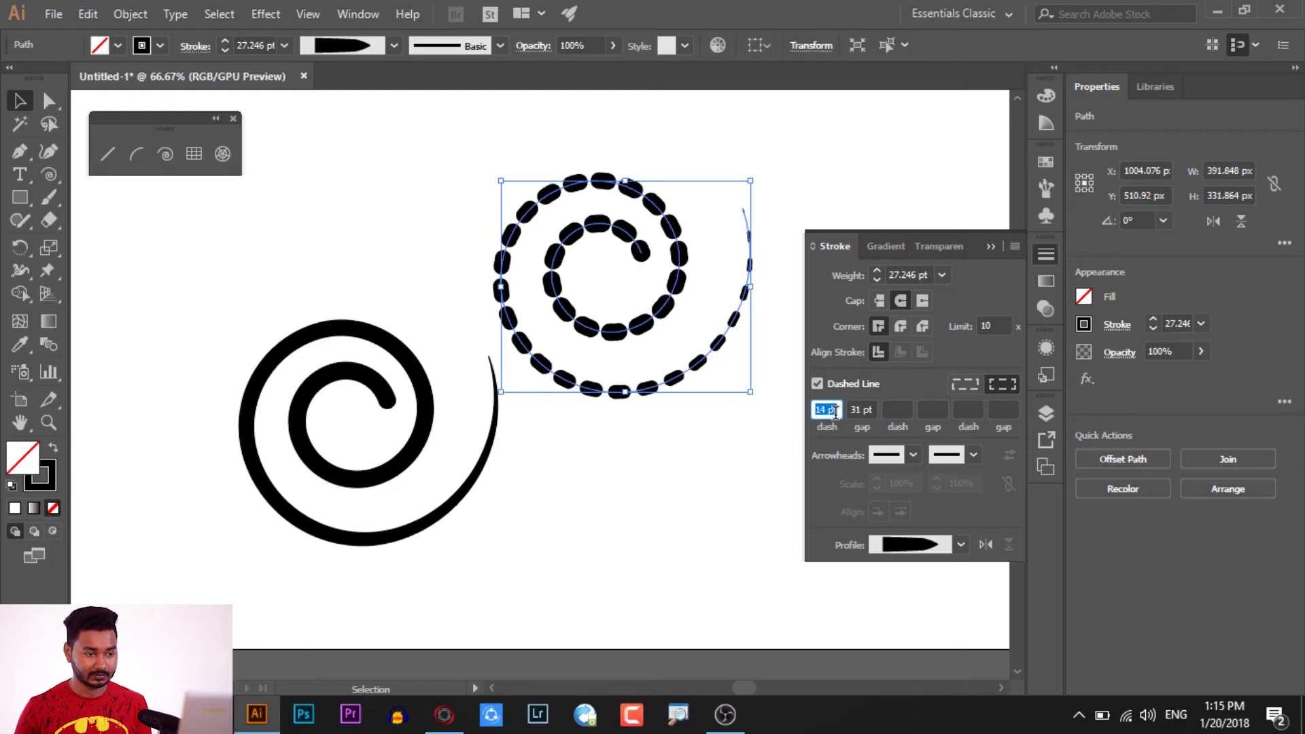
{"action": "key", "text": "Down"}
{"action": "key", "text": "Down"}
{"action": "key", "text": "Down"}
{"action": "key", "text": "Down"}
{"action": "key", "text": "Down"}
{"action": "key", "text": "Down"}
{"action": "key", "text": "Down"}
{"action": "key", "text": "Down"}
{"action": "key", "text": "Down"}
{"action": "key", "text": "Down"}
{"action": "key", "text": "Down"}
{"action": "key", "text": "Down"}
{"action": "key", "text": "Down"}
{"action": "key", "text": "Down"}
{"action": "key", "text": "Down"}
{"action": "key", "text": "Down"}
{"action": "key", "text": "Down"}
{"action": "key", "text": "Down"}
{"action": "key", "text": "Down"}
{"action": "key", "text": "Down"}
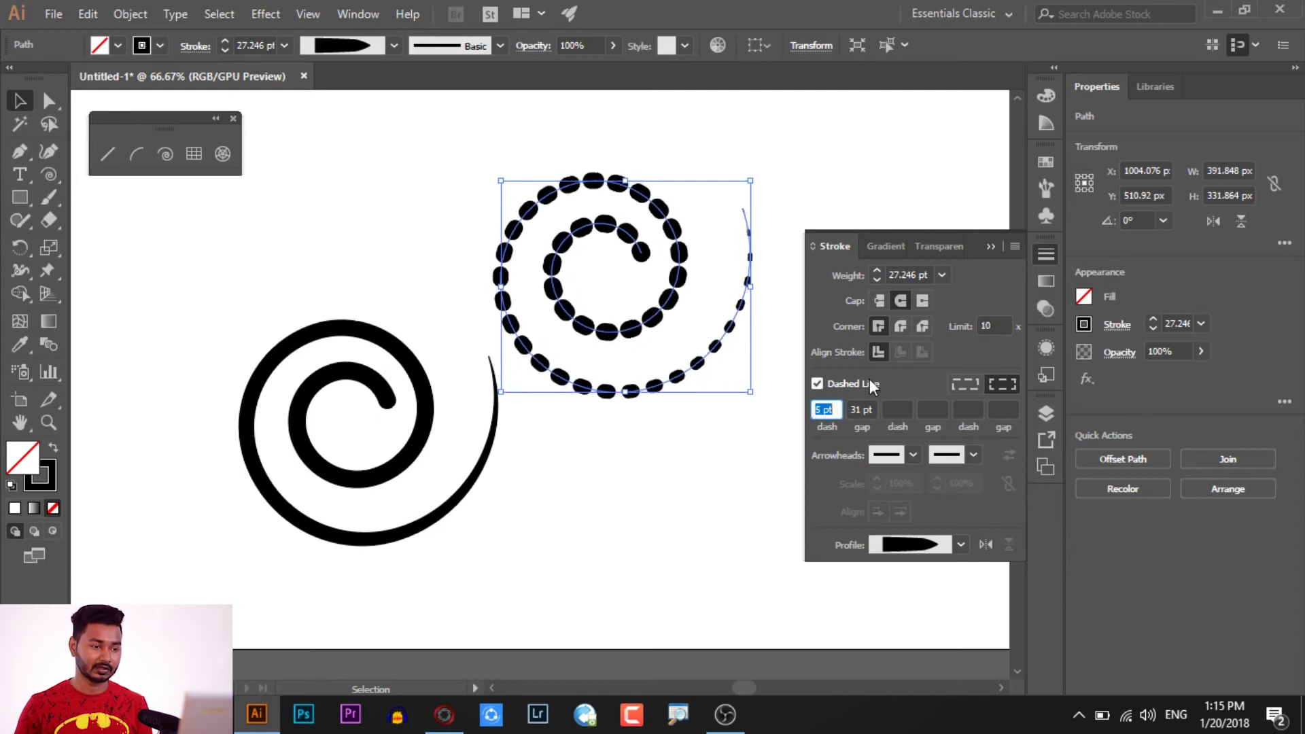
{"action": "left_click", "coordinate": [993, 246]}
{"action": "scroll", "coordinate": [451, 364], "scroll_direction": "down", "scroll_amount": 3}
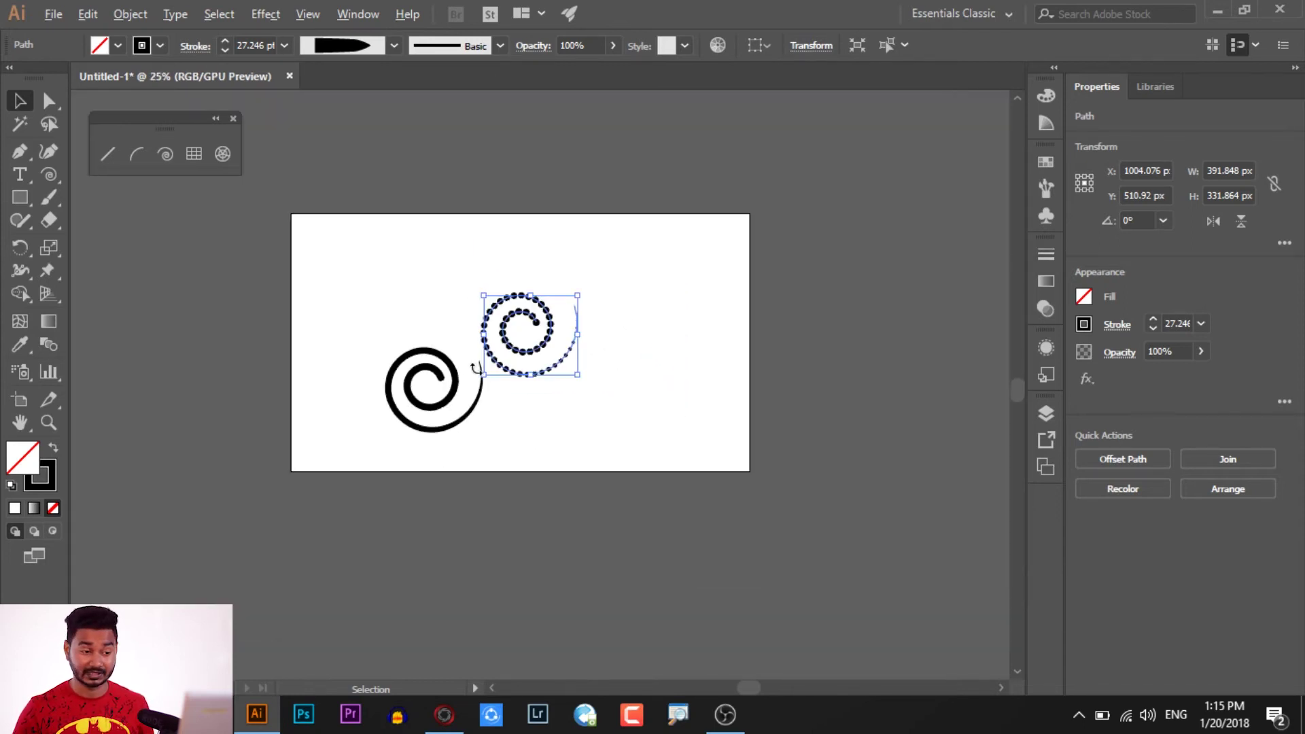
Select and delete both the solid and dotted spirals, then nudge the floating tools panel right.
{"action": "left_click", "coordinate": [596, 467]}
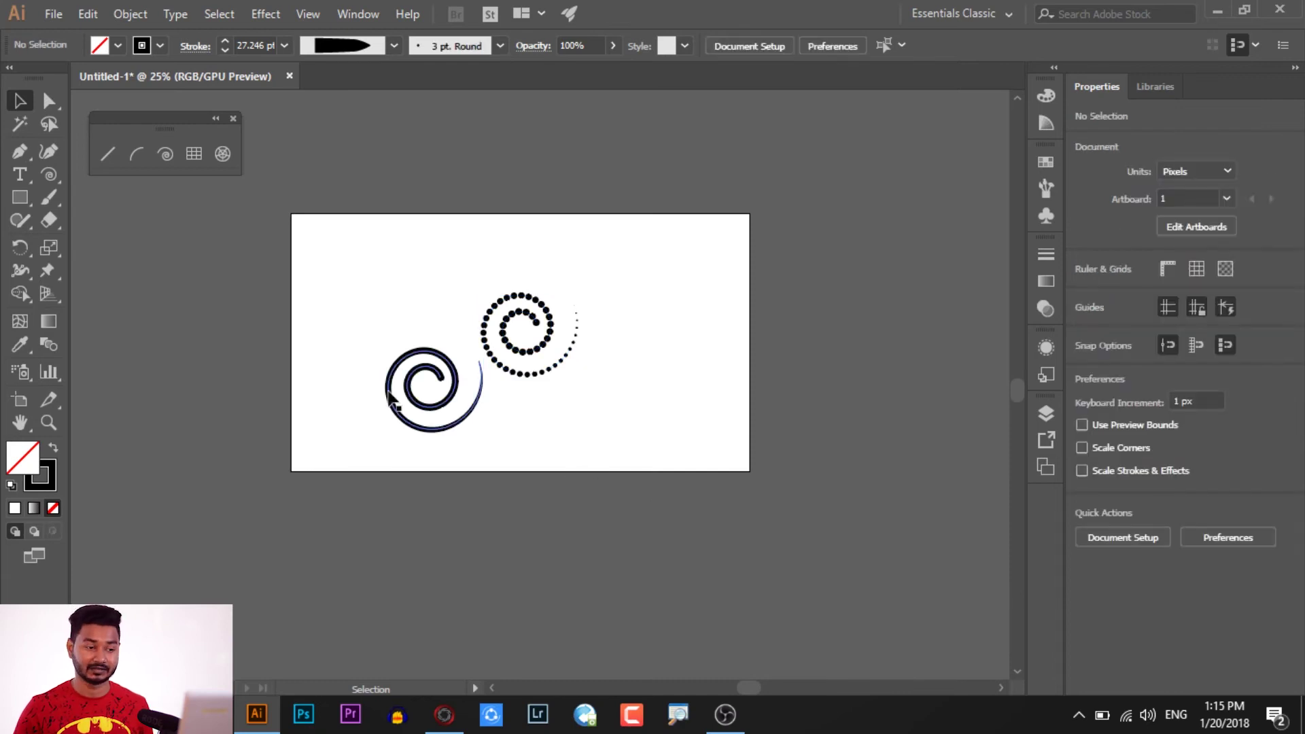
{"action": "scroll", "coordinate": [389, 393], "scroll_direction": "up", "scroll_amount": 1}
{"action": "left_click_drag", "start_coordinate": [386, 285], "coordinate": [738, 464]}
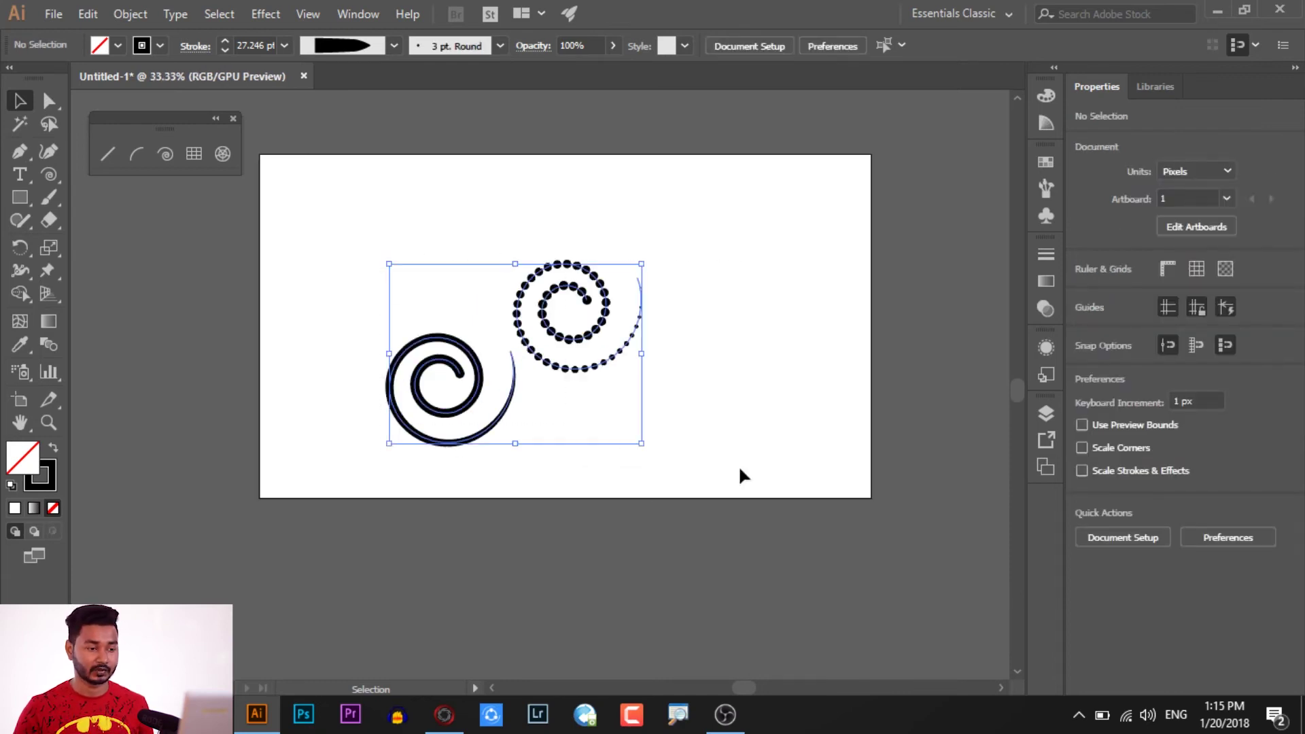
{"action": "key", "text": "Delete"}
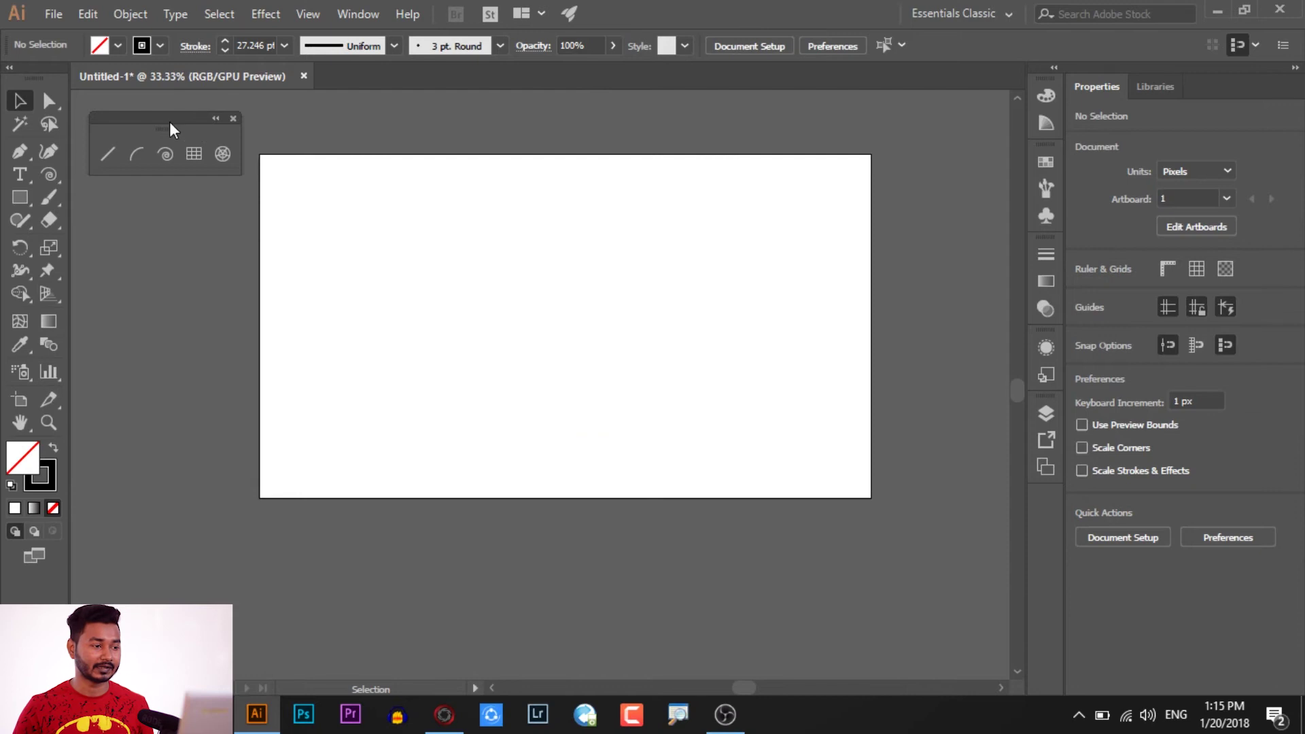
{"action": "left_click_drag", "start_coordinate": [170, 123], "coordinate": [194, 123]}
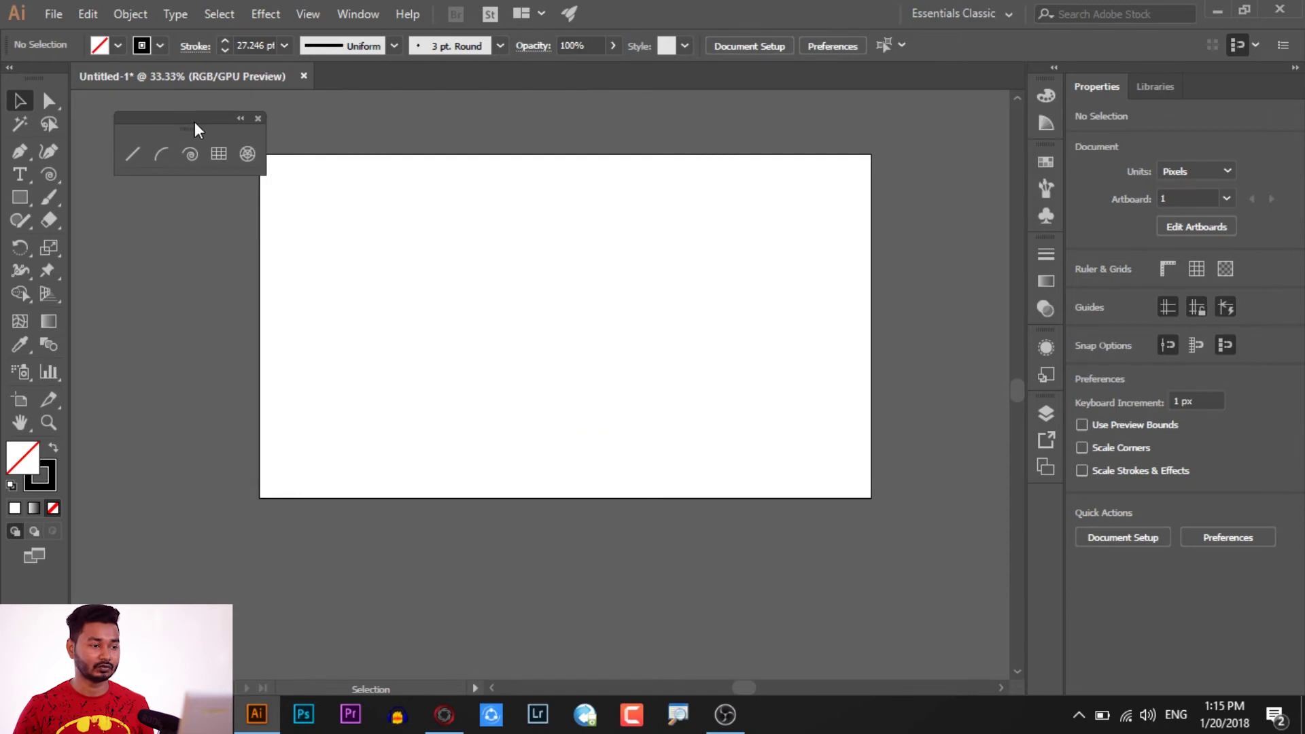
Drag out a rectangular grid across most of the artboard, adjusting it to 10 columns and 7 rows.
{"action": "left_click", "coordinate": [221, 161]}
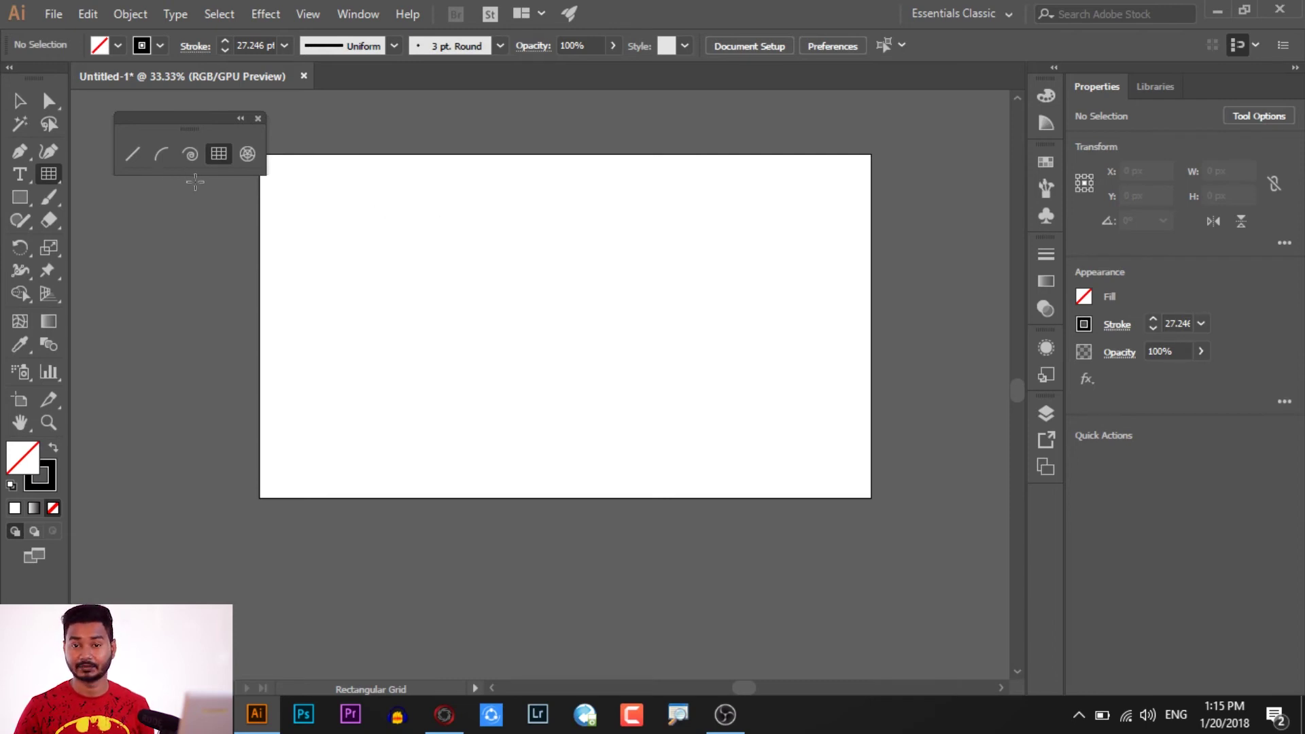
{"action": "mouse_move", "coordinate": [357, 204]}
{"action": "left_mouse_down"}
{"action": "mouse_move", "coordinate": [393, 245]}
{"action": "mouse_move", "coordinate": [632, 397]}
{"action": "mouse_move", "coordinate": [676, 440]}
{"action": "mouse_move", "coordinate": [663, 445]}
{"action": "mouse_move", "coordinate": [651, 425]}
{"action": "mouse_move", "coordinate": [687, 367]}
{"action": "mouse_move", "coordinate": [789, 451]}
{"action": "mouse_move", "coordinate": [787, 426]}
{"action": "mouse_move", "coordinate": [638, 385]}
{"action": "mouse_move", "coordinate": [707, 440]}
{"action": "mouse_move", "coordinate": [504, 306]}
{"action": "mouse_move", "coordinate": [588, 367]}
{"action": "mouse_move", "coordinate": [758, 444]}
{"action": "mouse_move", "coordinate": [738, 441]}
{"action": "left_mouse_up"}
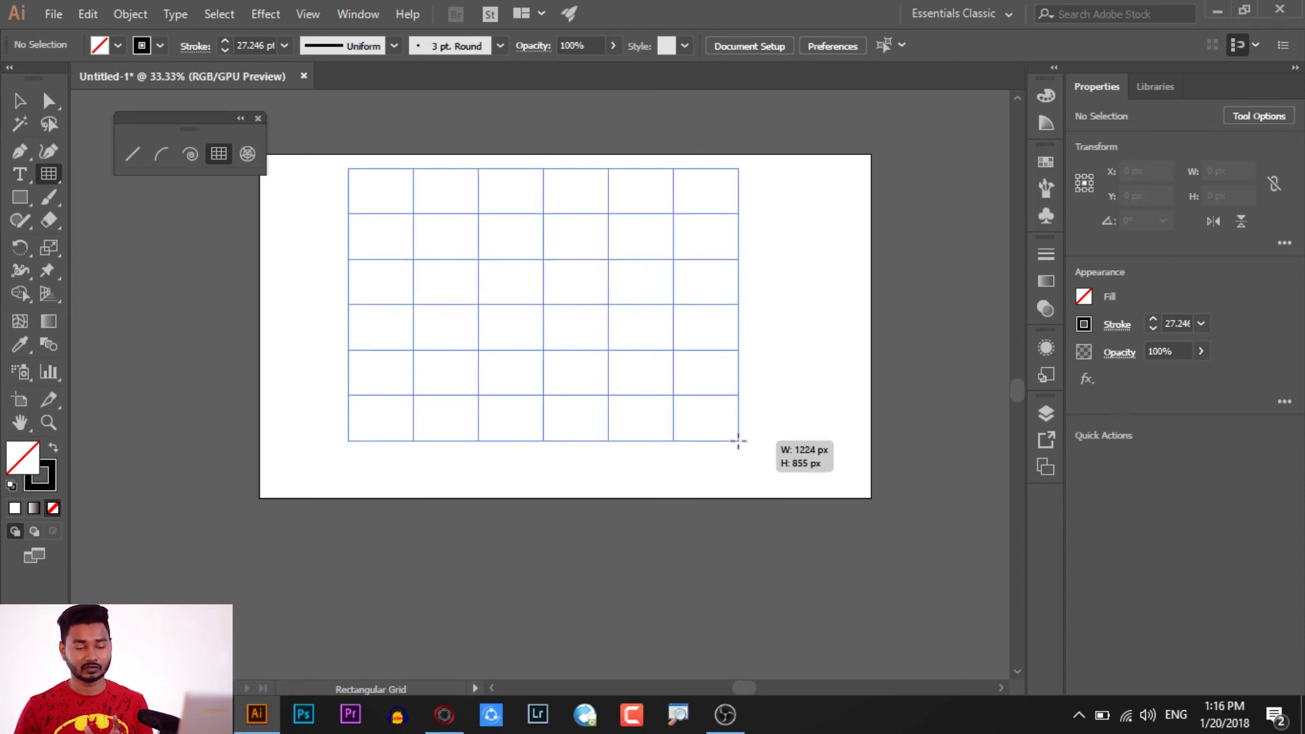
{"action": "left_click_drag", "start_coordinate": [738, 441], "coordinate": [740, 442]}
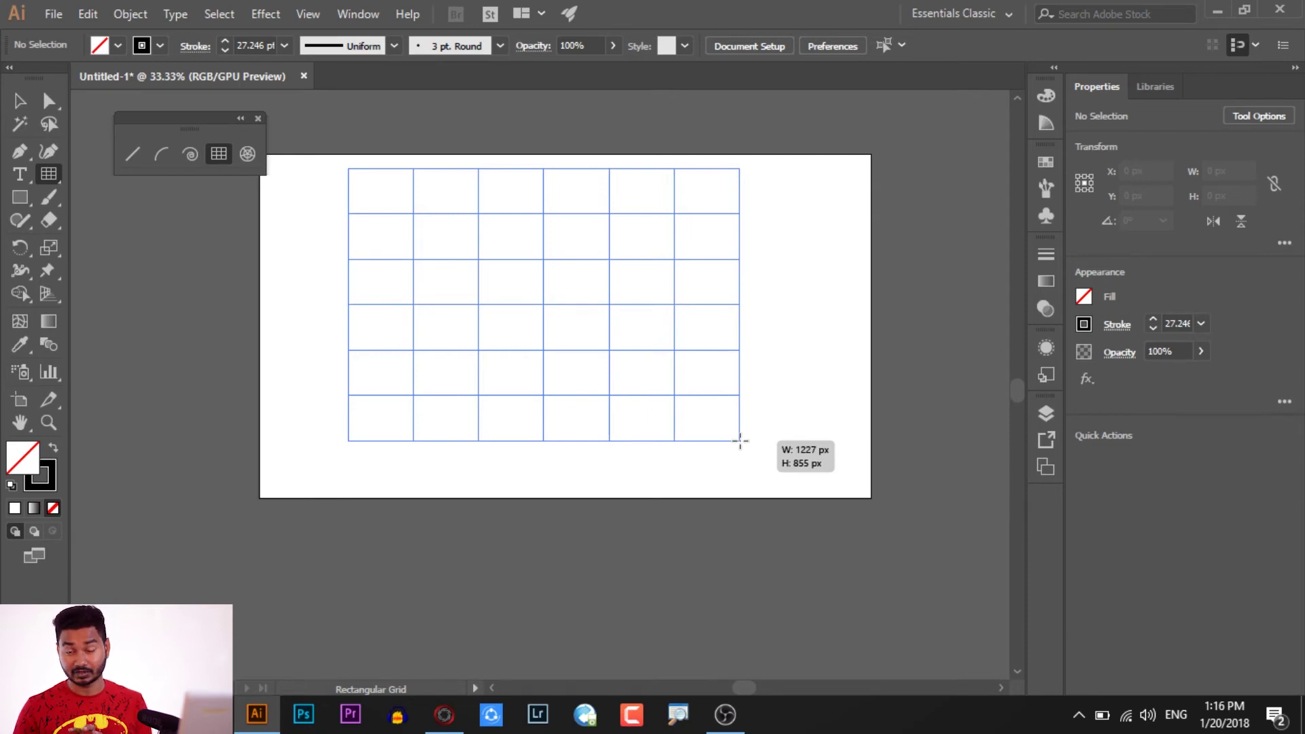
{"action": "left_click_drag", "start_coordinate": [740, 442], "coordinate": [744, 443]}
{"action": "key", "text": "Up"}
{"action": "key", "text": "Up"}
{"action": "key", "text": "Down"}
{"action": "key", "text": "Down"}
{"action": "key", "text": "Right"}
{"action": "key", "text": "Left"}
{"action": "key", "text": "Left"}
{"action": "key", "text": "Right"}
{"action": "key", "text": "Right"}
{"action": "key", "text": "Right"}
{"action": "key", "text": "Right"}
{"action": "key", "text": "Right"}
{"action": "key", "text": "Up"}
{"action": "key", "text": "Up"}
{"action": "key", "text": "Down"}
{"action": "key", "text": "Down"}
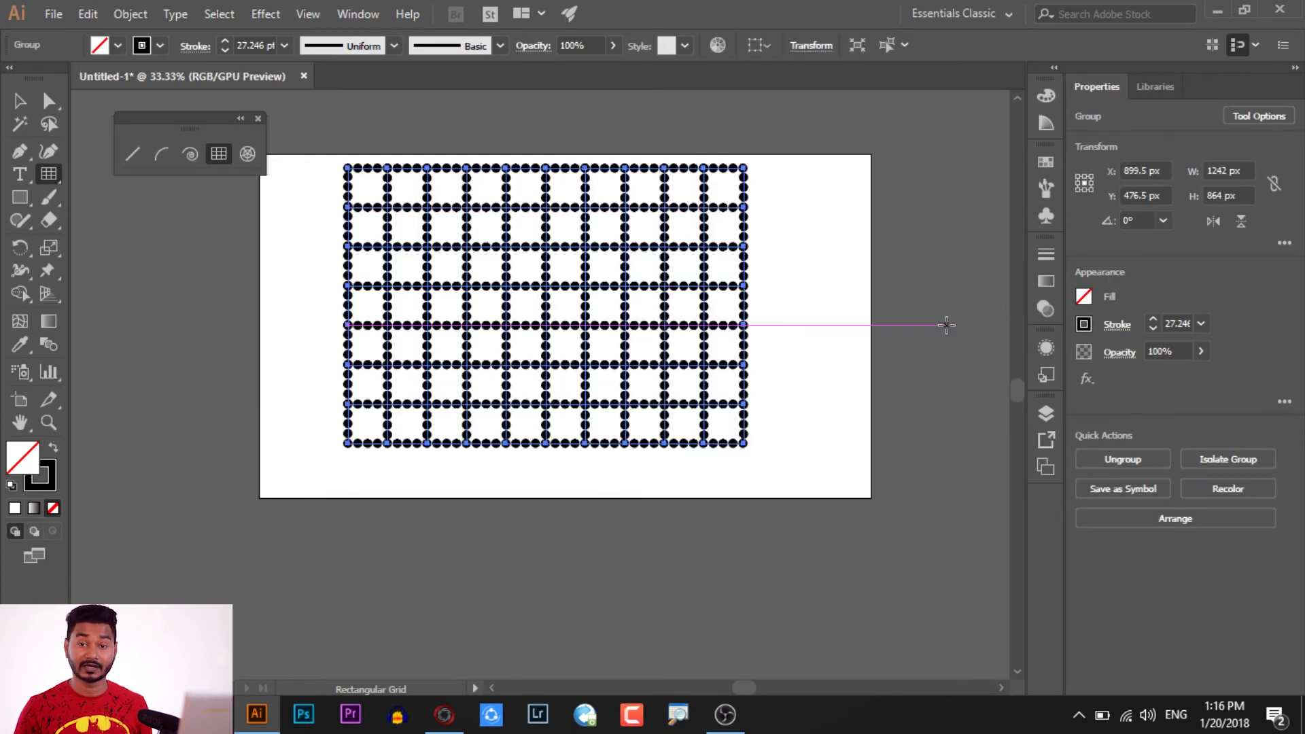
Make the grid strokes solid 5 pt lines with butt caps, then delete the grid.
{"action": "left_click", "coordinate": [1044, 255]}
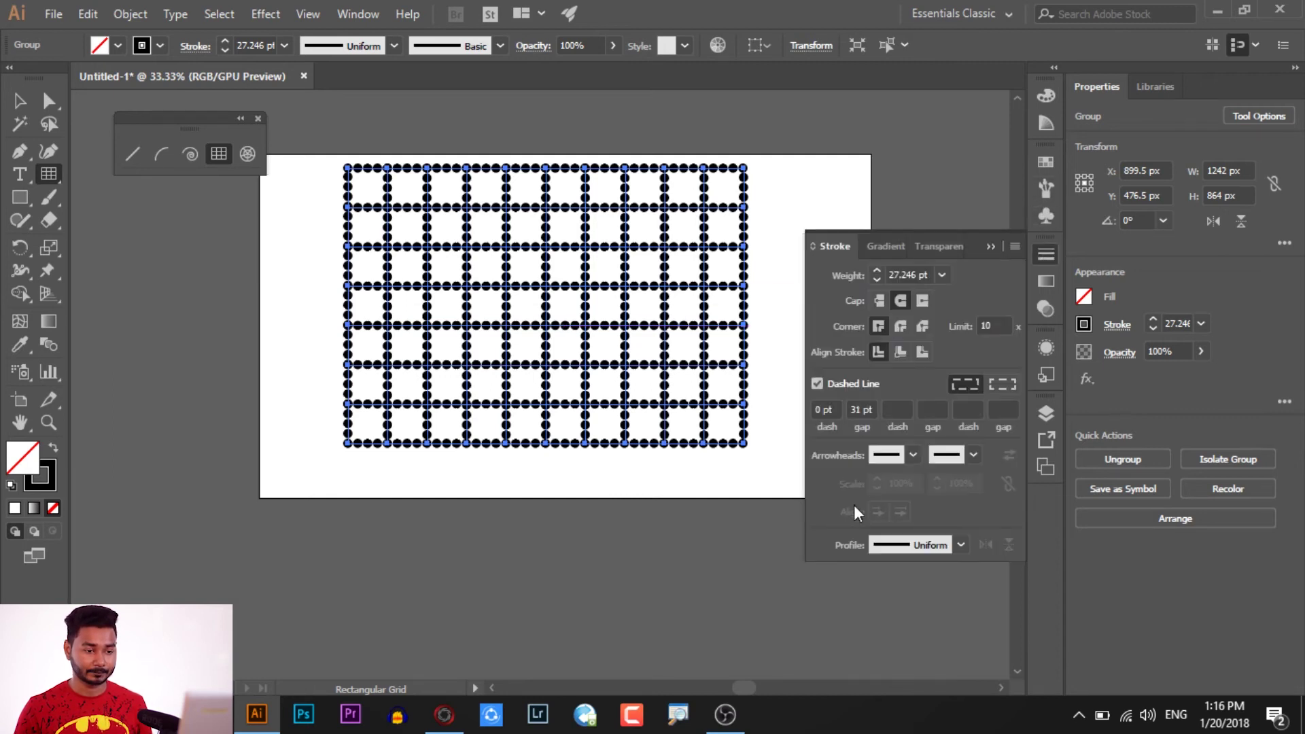
{"action": "left_click", "coordinate": [880, 300]}
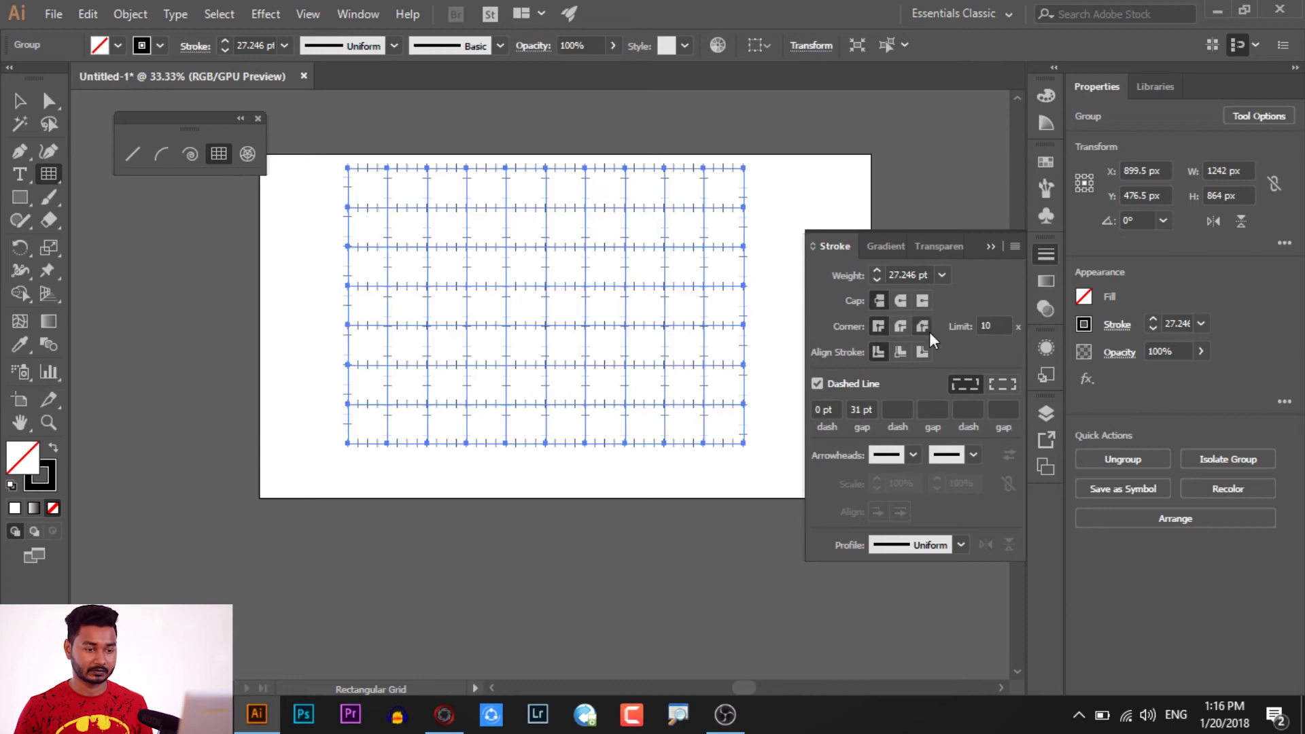
{"action": "left_click", "coordinate": [817, 383]}
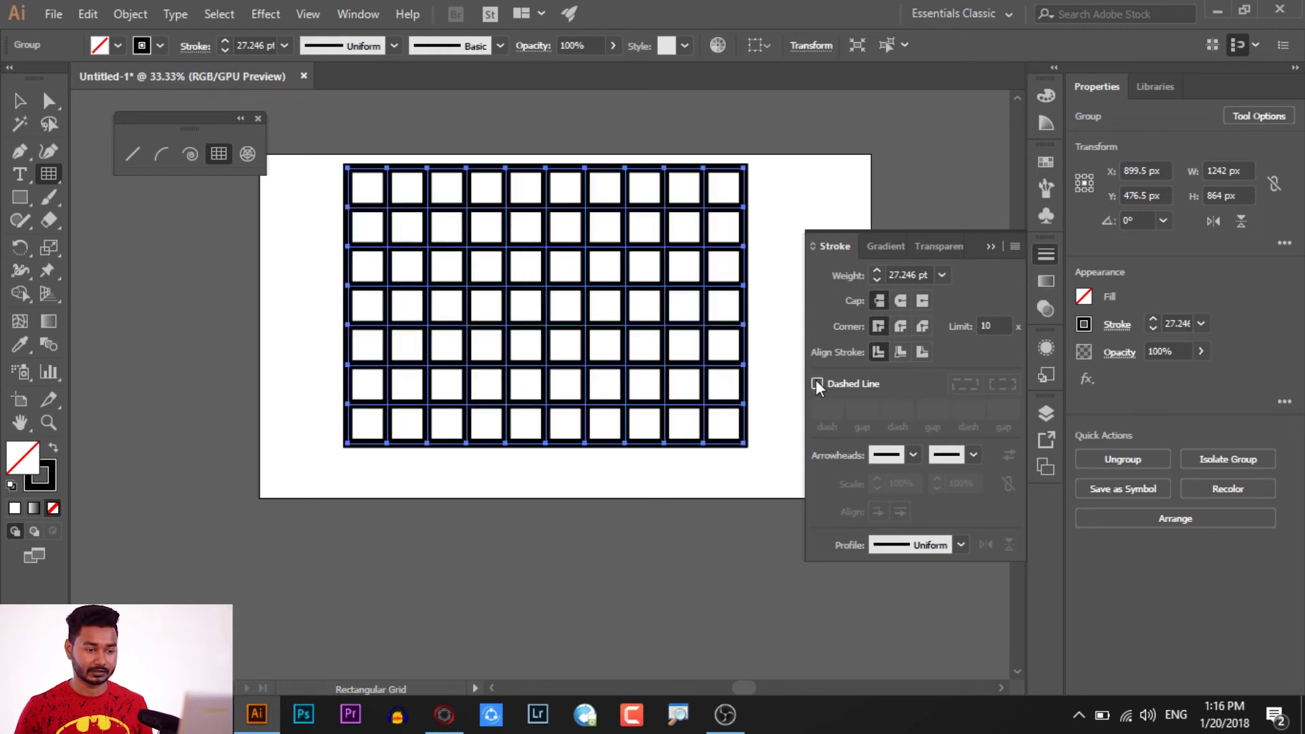
{"action": "left_click", "coordinate": [881, 275]}
{"action": "left_click", "coordinate": [881, 275]}
{"action": "left_click", "coordinate": [881, 274]}
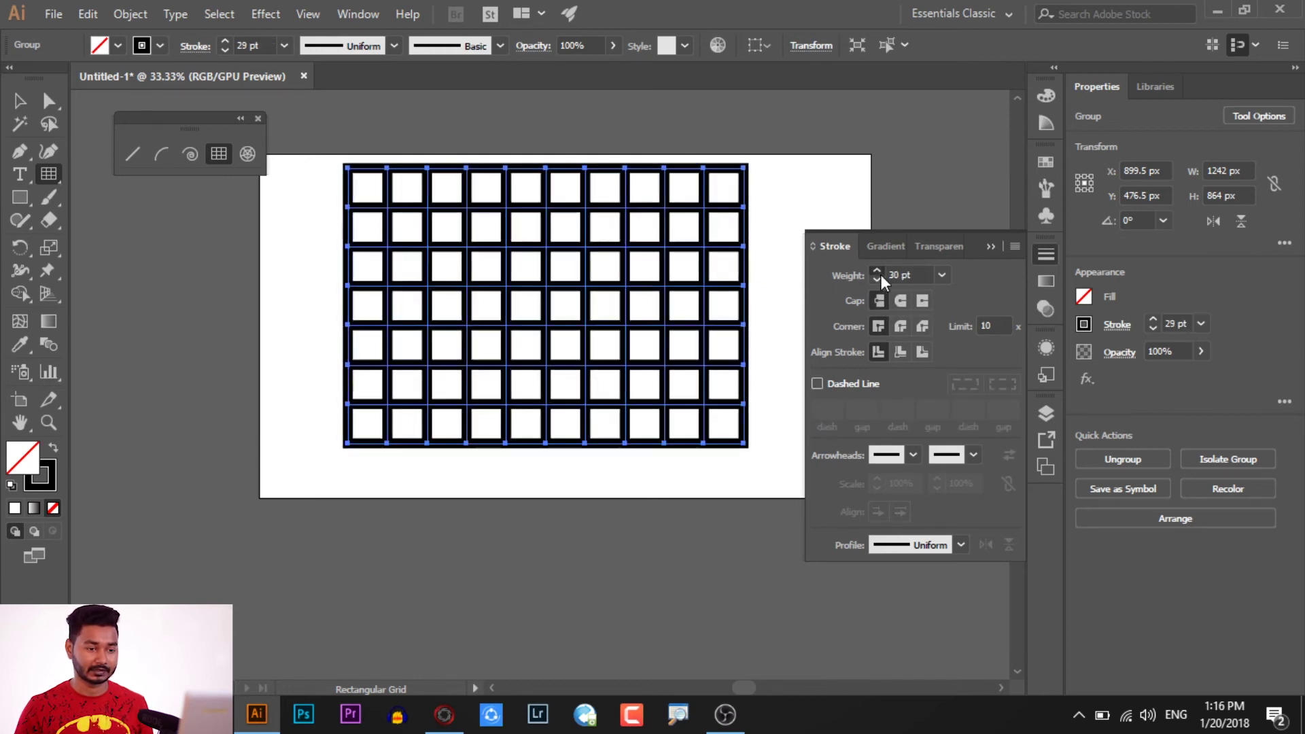
{"action": "left_click", "coordinate": [942, 275]}
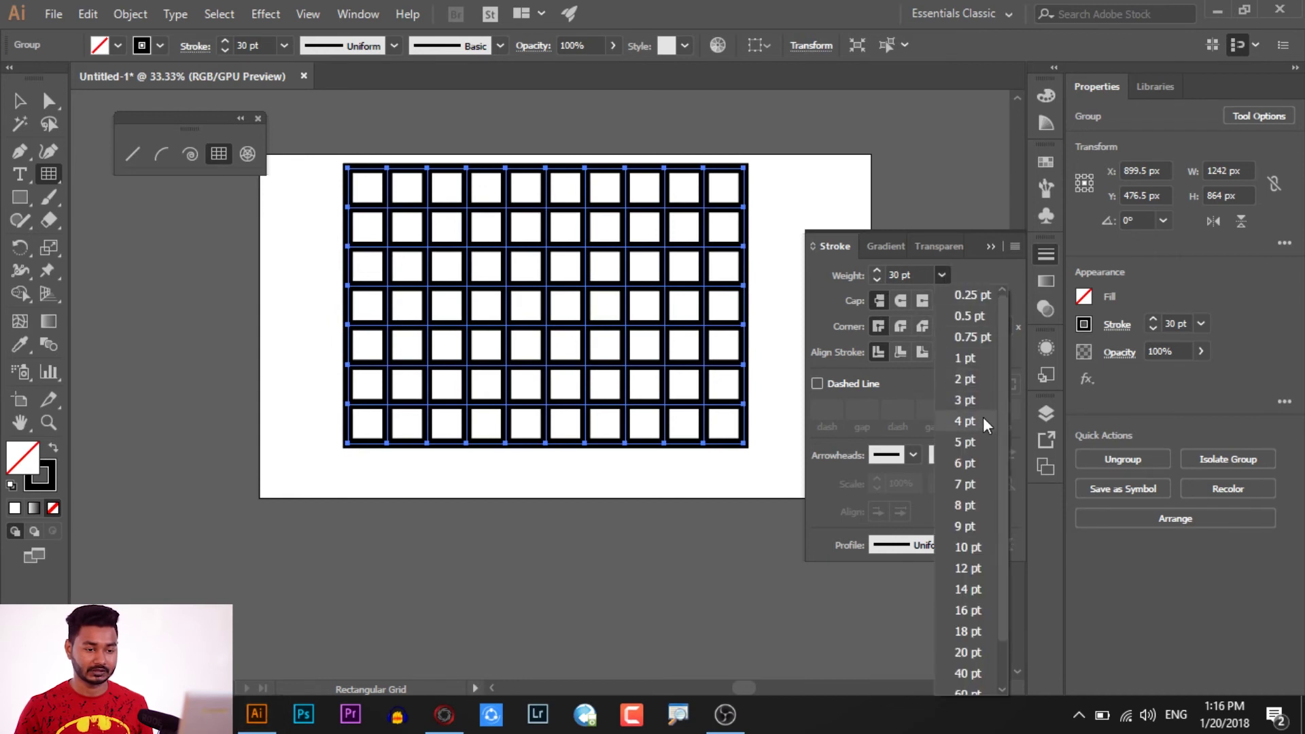
{"action": "left_click", "coordinate": [977, 442]}
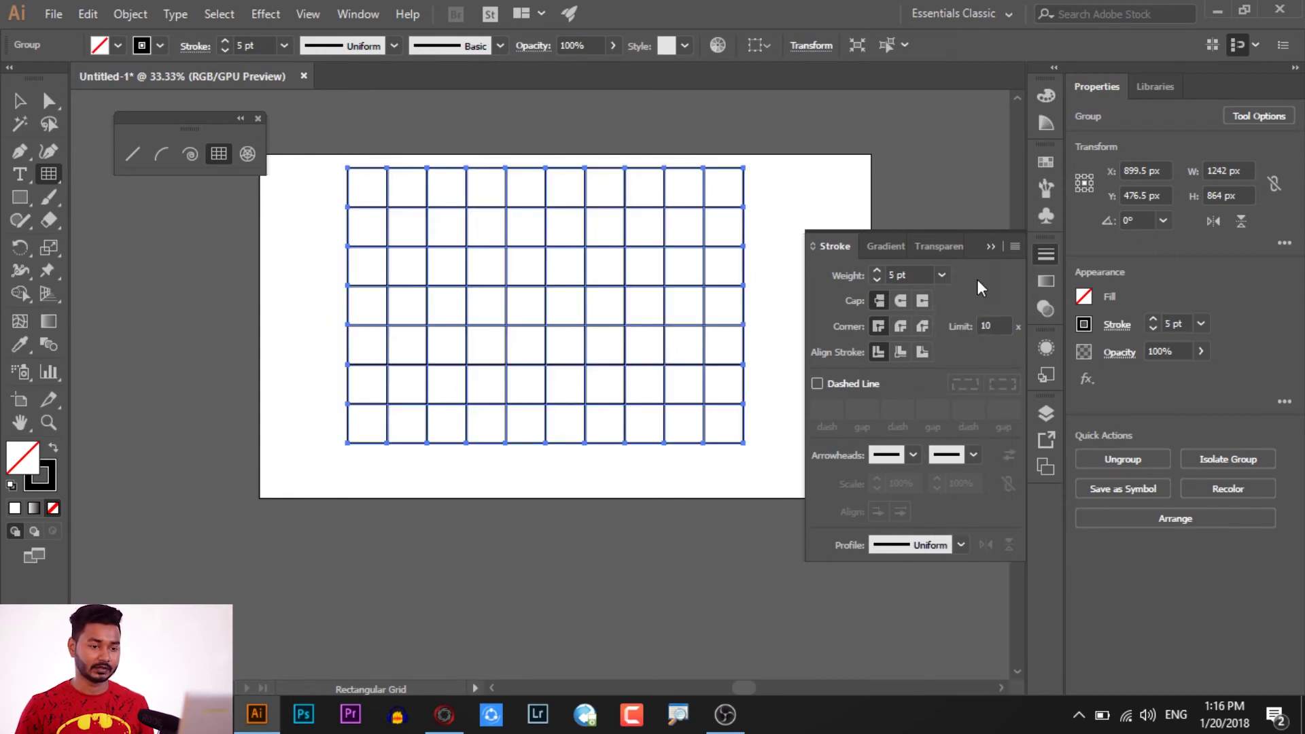
{"action": "left_click", "coordinate": [989, 247]}
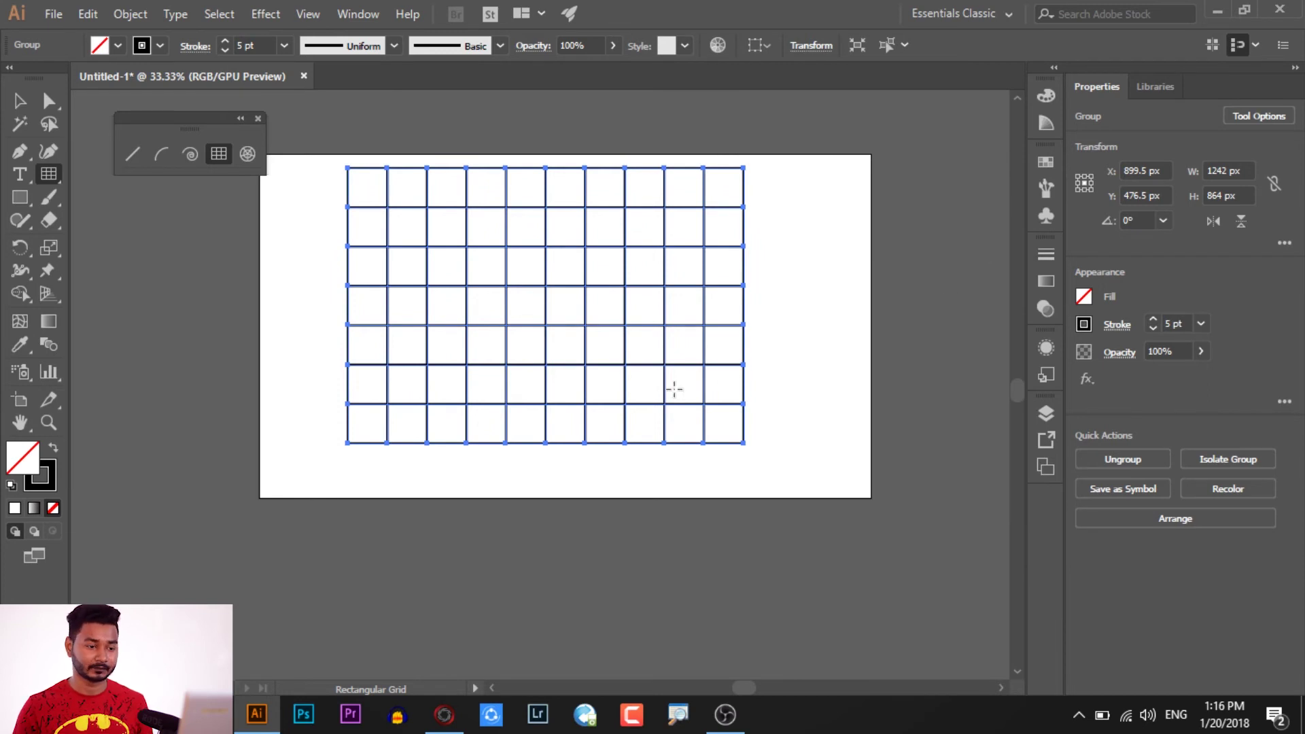
{"action": "key", "text": "Delete"}
Place a 1242 × 864 px grid with 6 and 9 dividers from the options dialog, then delete it.
{"action": "left_click", "coordinate": [509, 286]}
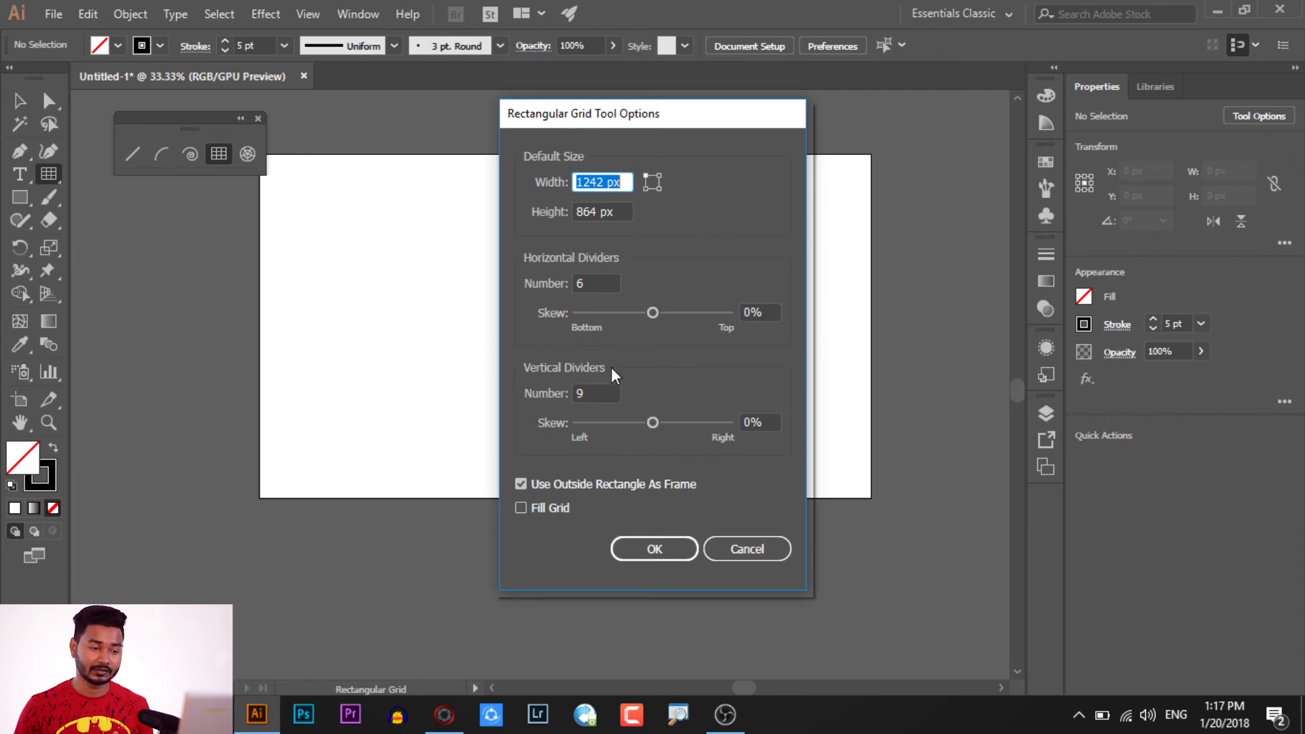
{"action": "left_click", "coordinate": [666, 548]}
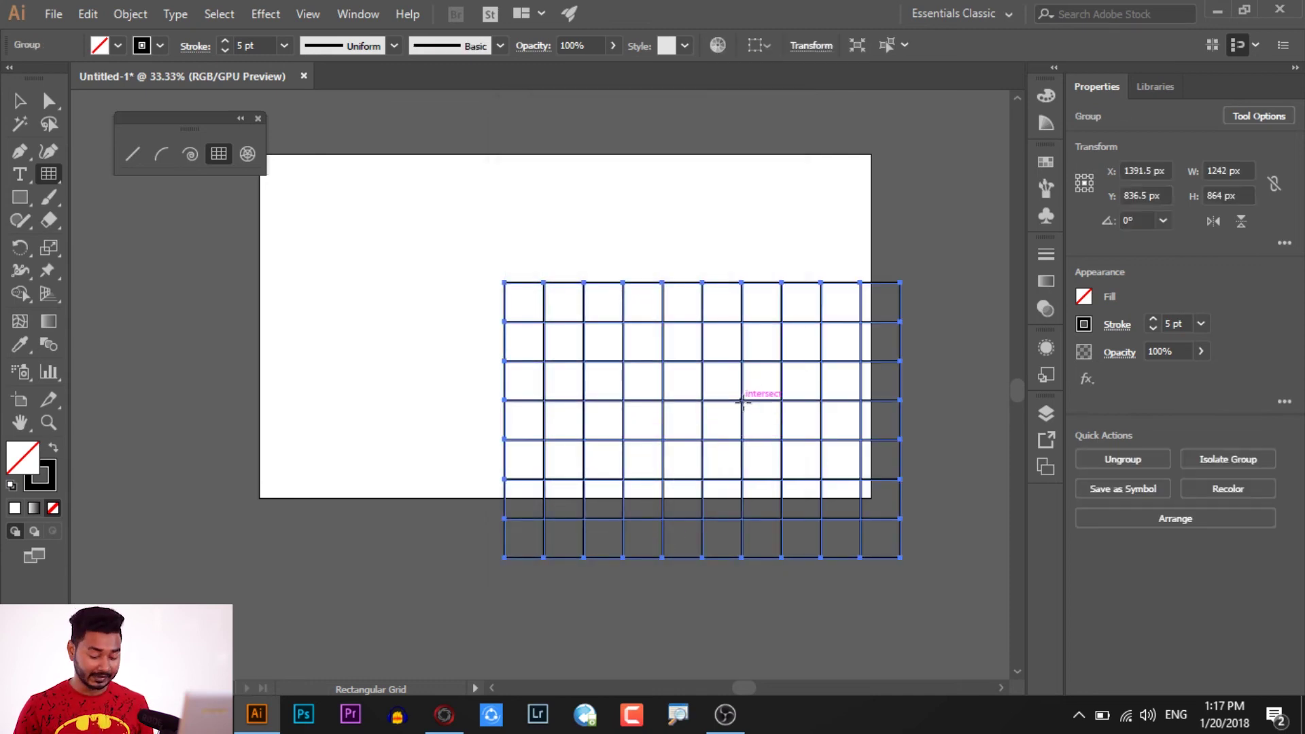
{"action": "key", "text": "Delete"}
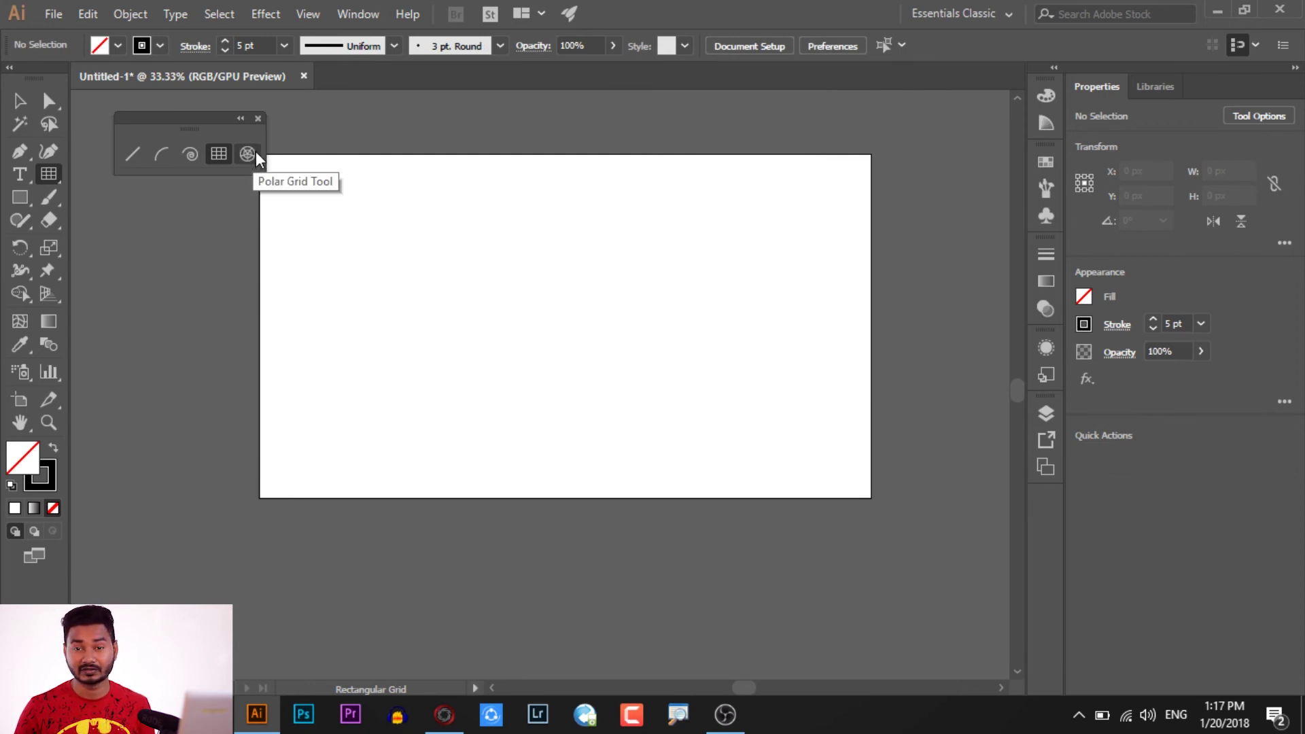
Draw a circular five-spoke polar grid on the left, then draw and delete a test elliptical one.
{"action": "left_click", "coordinate": [257, 152]}
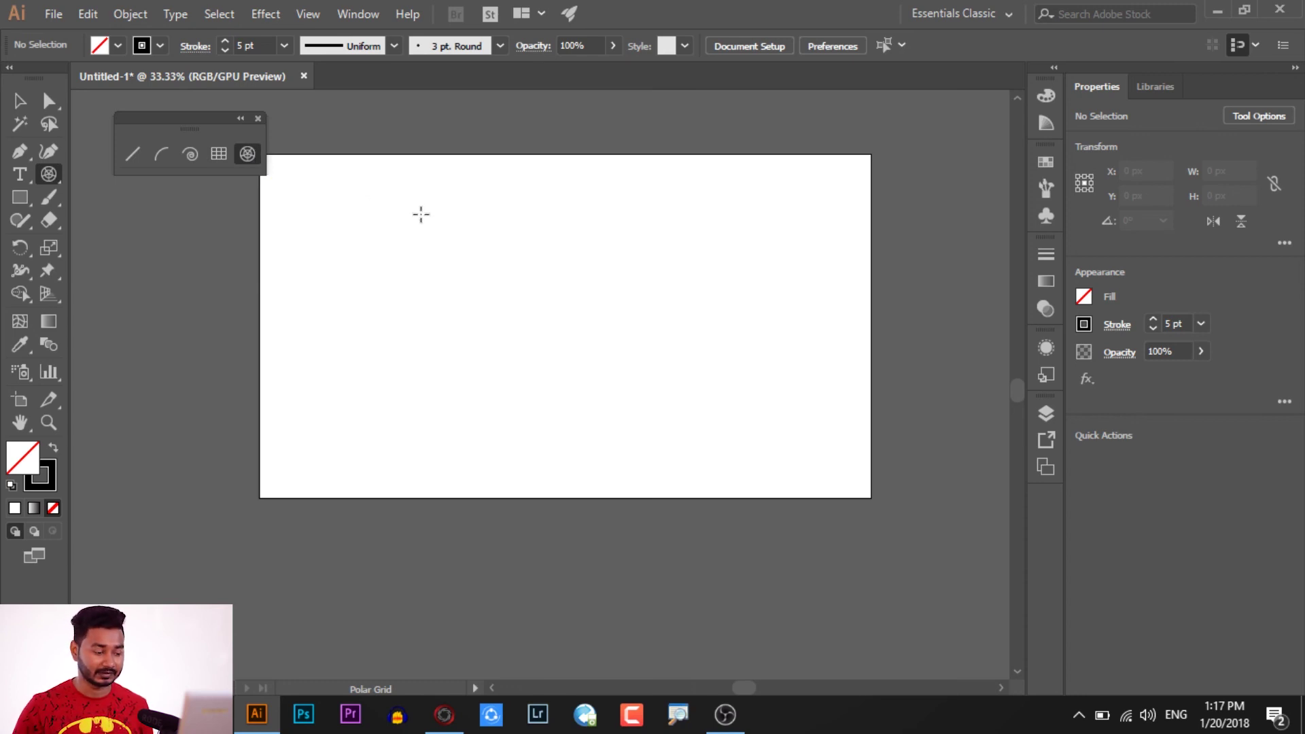
{"action": "mouse_move", "coordinate": [371, 192]}
{"action": "left_mouse_down"}
{"action": "mouse_move", "coordinate": [618, 416]}
{"action": "mouse_move", "coordinate": [634, 356]}
{"action": "mouse_move", "coordinate": [612, 339]}
{"action": "mouse_move", "coordinate": [655, 345]}
{"action": "mouse_move", "coordinate": [611, 315]}
{"action": "mouse_move", "coordinate": [635, 341]}
{"action": "mouse_move", "coordinate": [629, 276]}
{"action": "mouse_move", "coordinate": [687, 373]}
{"action": "mouse_move", "coordinate": [601, 295]}
{"action": "mouse_move", "coordinate": [542, 292]}
{"action": "mouse_move", "coordinate": [641, 353]}
{"action": "mouse_move", "coordinate": [567, 341]}
{"action": "mouse_move", "coordinate": [579, 355]}
{"action": "left_mouse_up"}
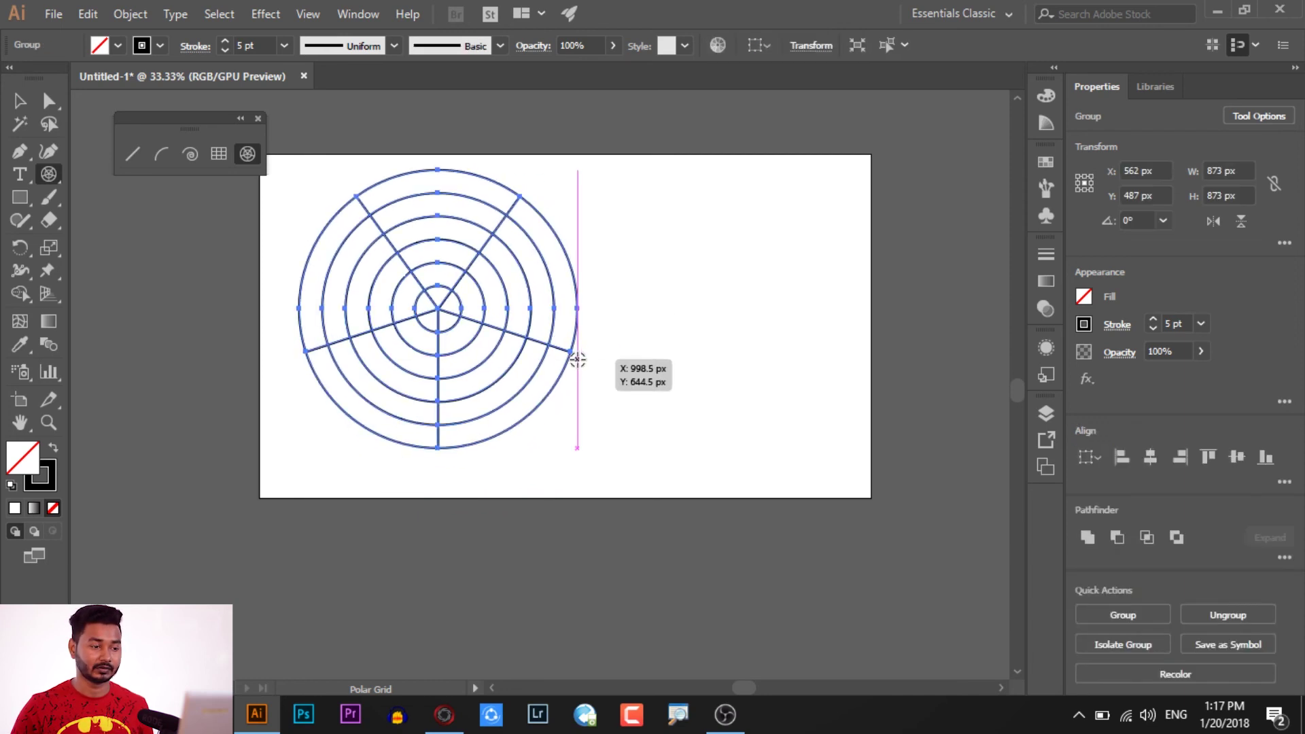
{"action": "mouse_move", "coordinate": [637, 214]}
{"action": "left_mouse_down"}
{"action": "mouse_move", "coordinate": [732, 366]}
{"action": "mouse_move", "coordinate": [854, 416]}
{"action": "mouse_move", "coordinate": [866, 445]}
{"action": "mouse_move", "coordinate": [854, 487]}
{"action": "mouse_move", "coordinate": [862, 474]}
{"action": "left_mouse_up"}
{"action": "key", "text": "Down"}
{"action": "key", "text": "Right"}
{"action": "key", "text": "Left"}
{"action": "key", "text": "Delete"}
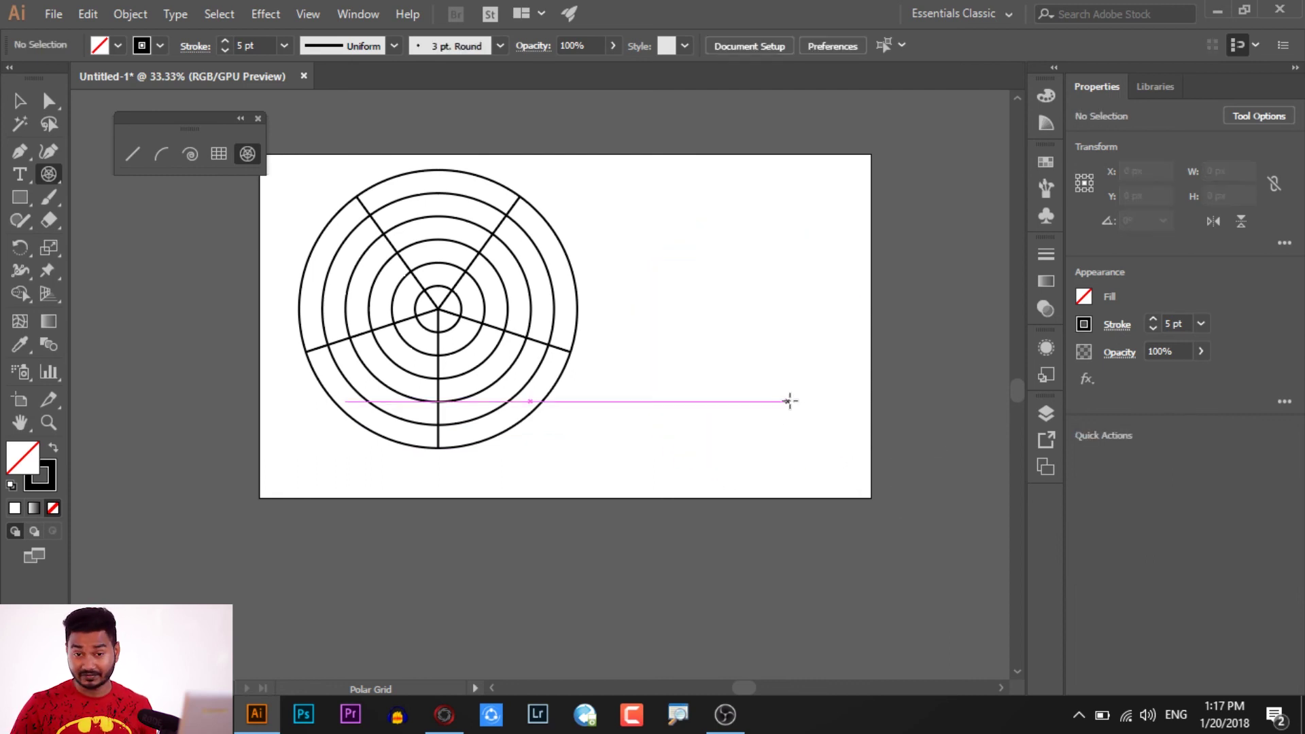
{"action": "left_click_drag", "start_coordinate": [708, 352], "coordinate": [709, 352]}
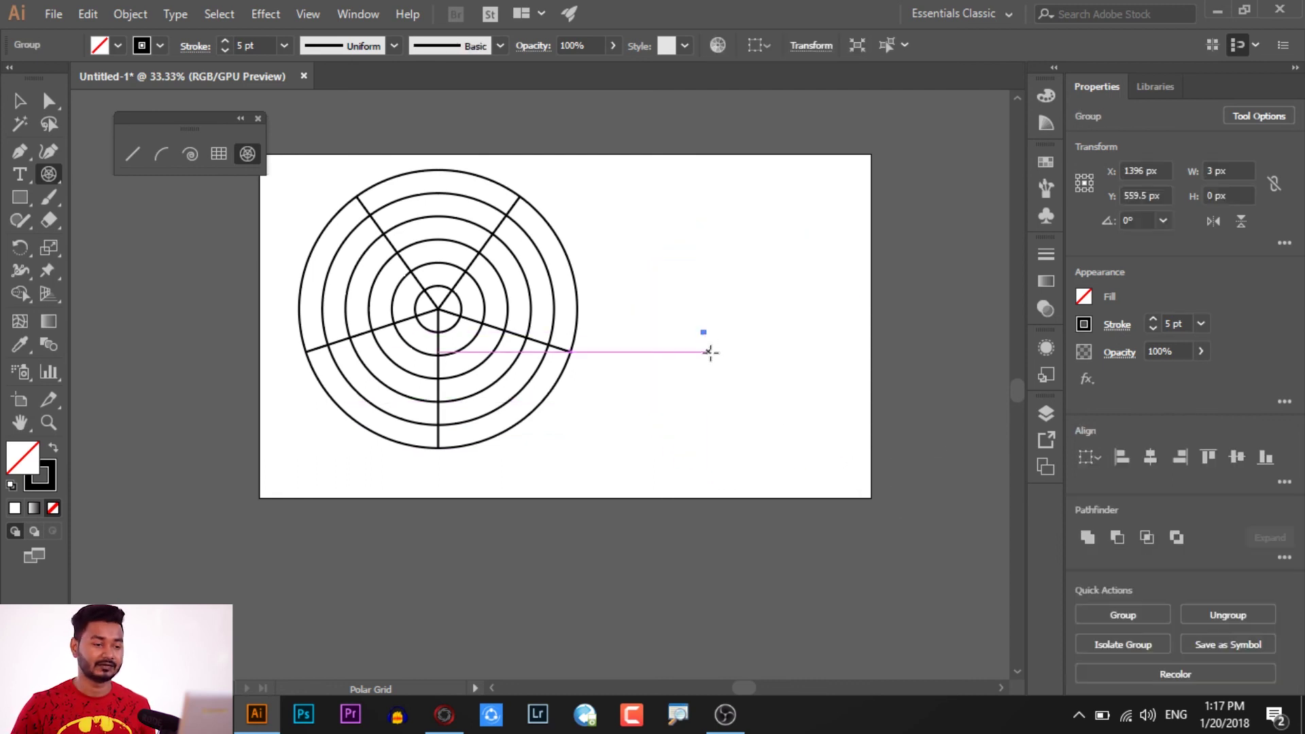
Undo the stray object, add a 100 × 100 px polar grid from the dialog, then remove it.
{"action": "key", "text": "ctrl+z"}
{"action": "left_click", "coordinate": [720, 284]}
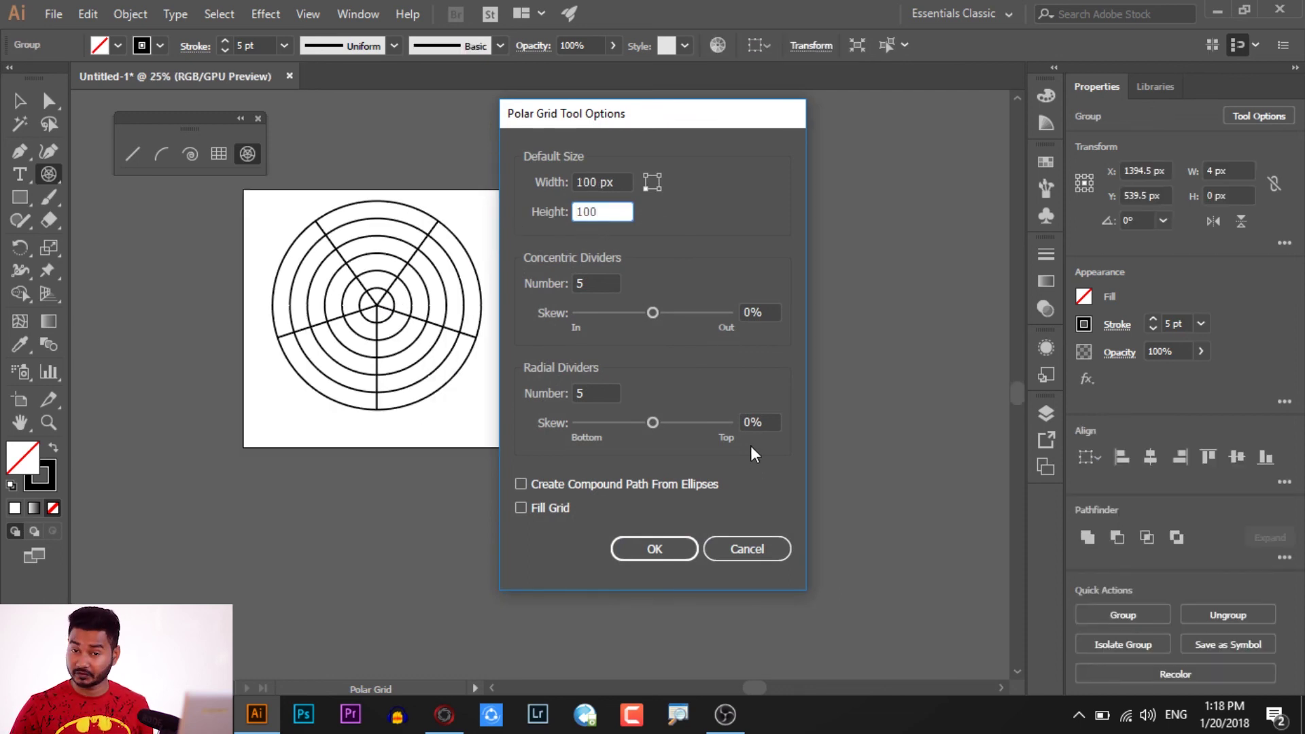
{"action": "left_click", "coordinate": [662, 547]}
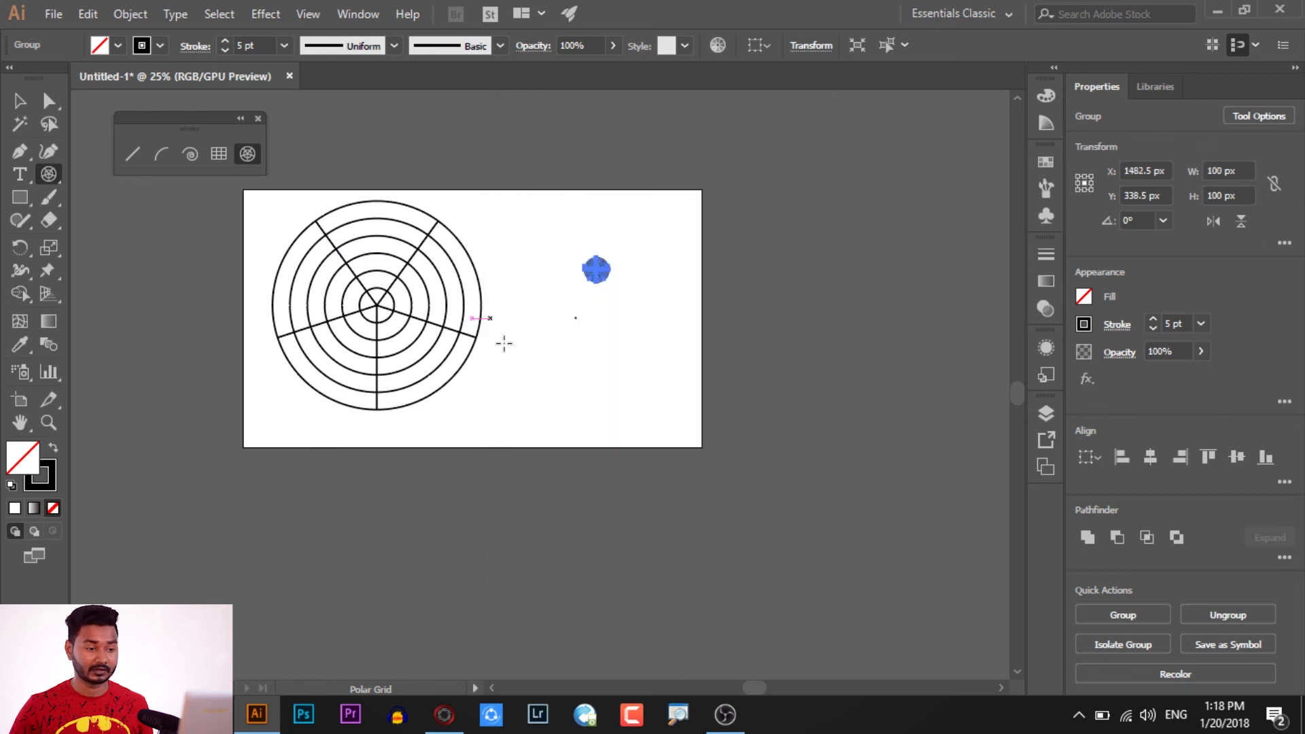
{"action": "key", "text": "ctrl+="}
{"action": "key", "text": "ctrl+="}
{"action": "key", "text": "ctrl+="}
{"action": "key", "text": "ctrl+="}
{"action": "key", "text": "ctrl+="}
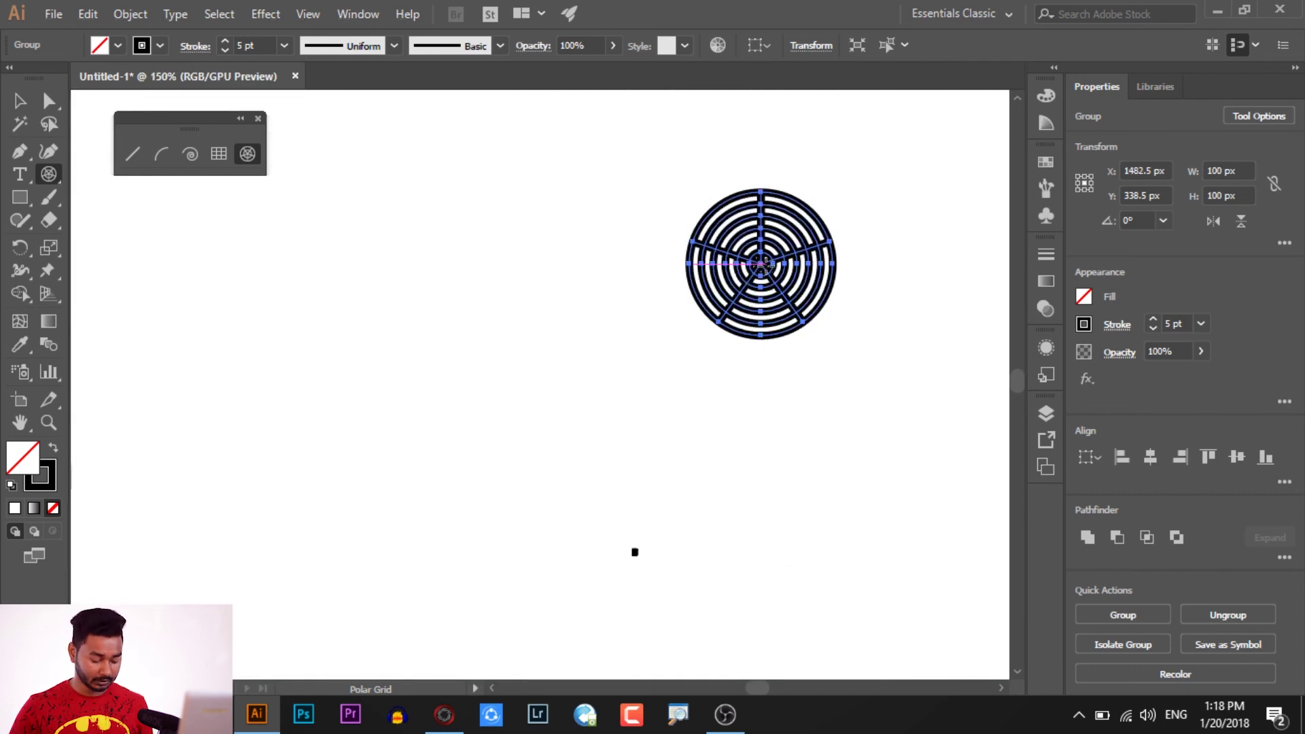
{"action": "key", "text": "ctrl+z"}
{"action": "scroll", "coordinate": [579, 324], "scroll_direction": "down", "scroll_amount": 3}
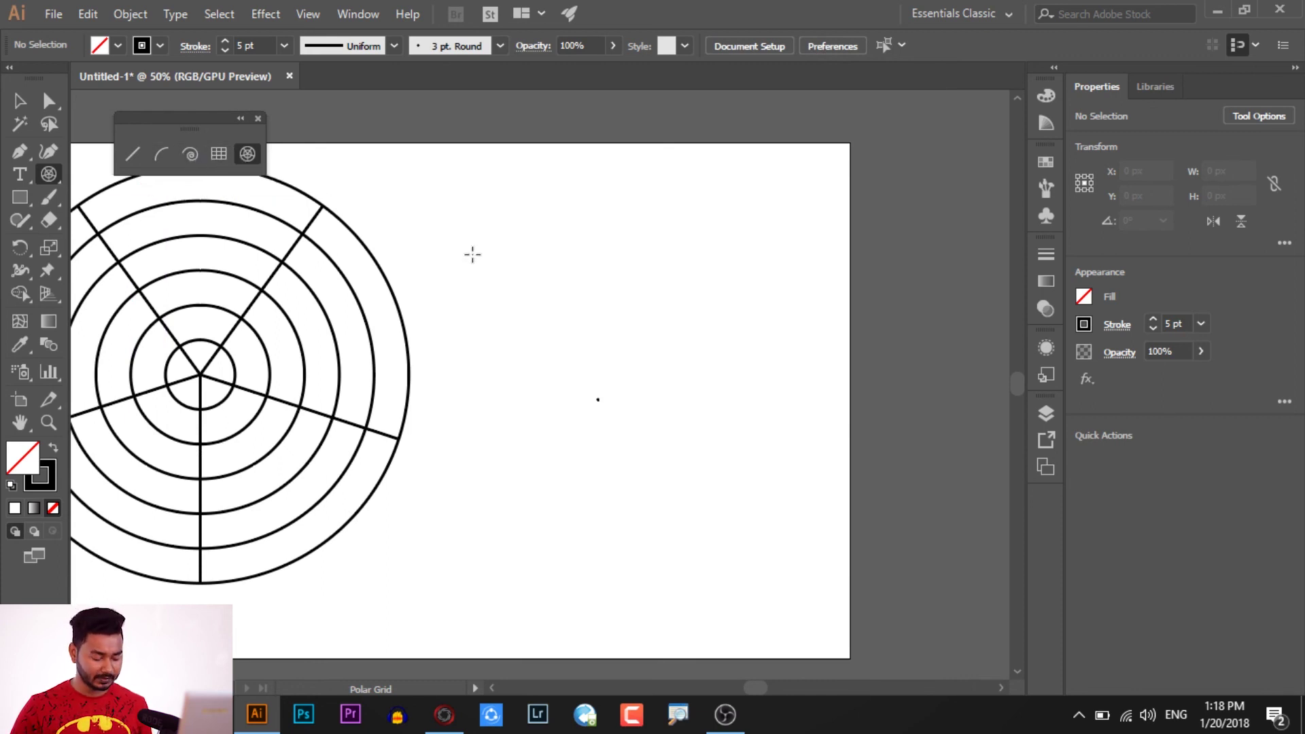
{"action": "scroll", "coordinate": [476, 255], "scroll_direction": "down", "scroll_amount": 3}
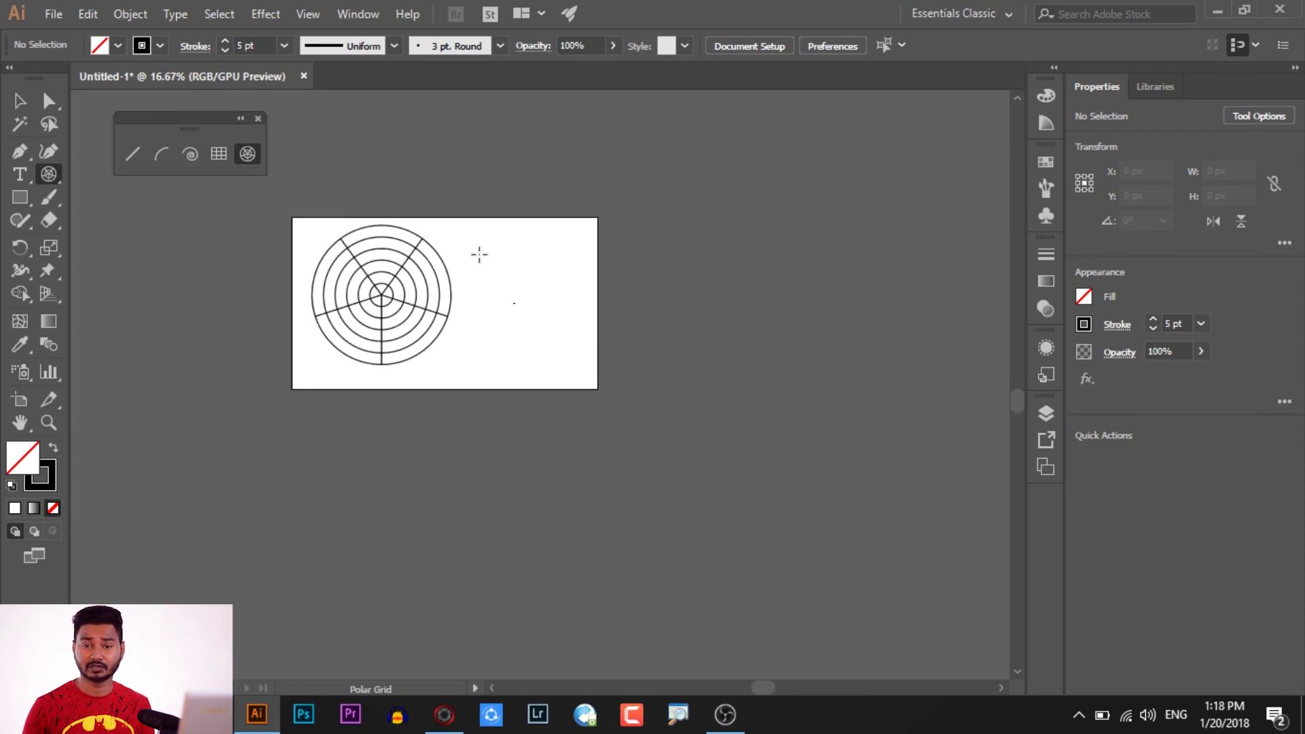